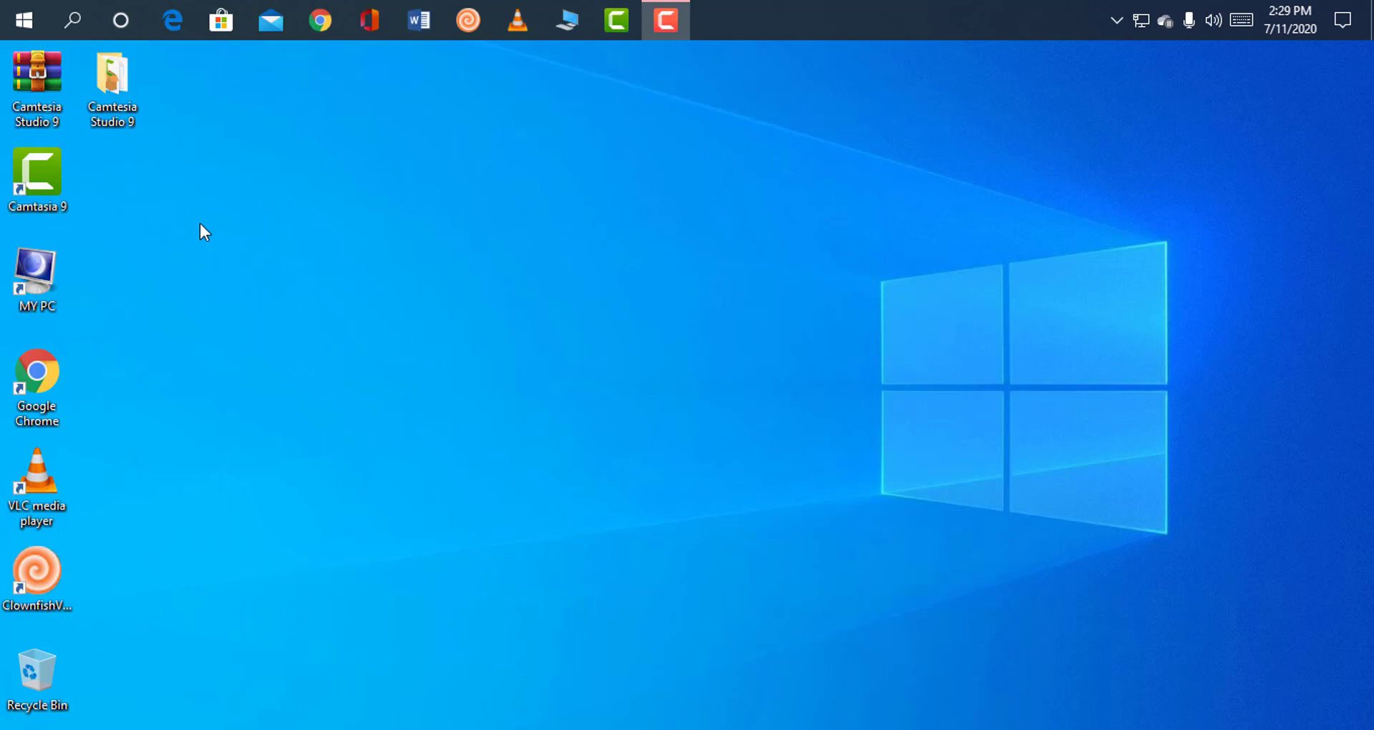
Open Google Chrome and go to canva.com.
left_click(330, 23)
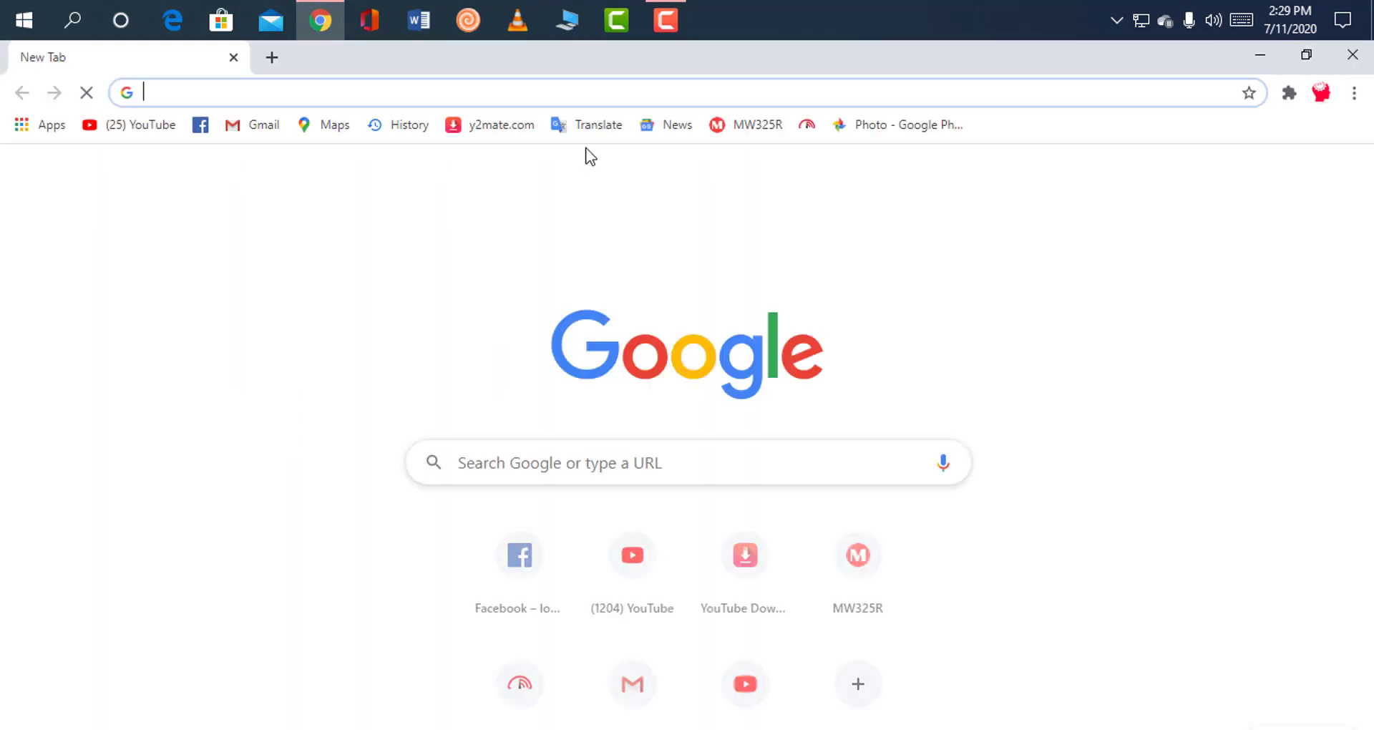
left_click(241, 91)
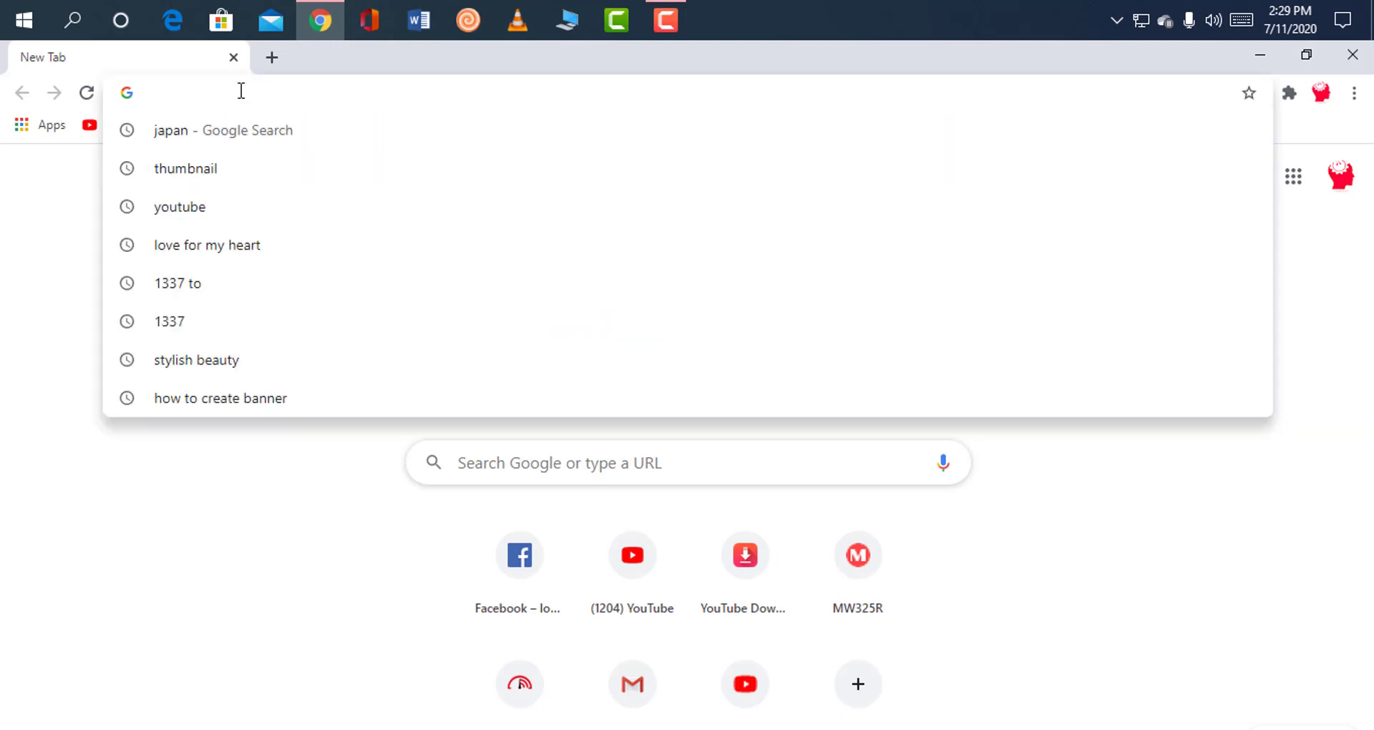
type("ca")
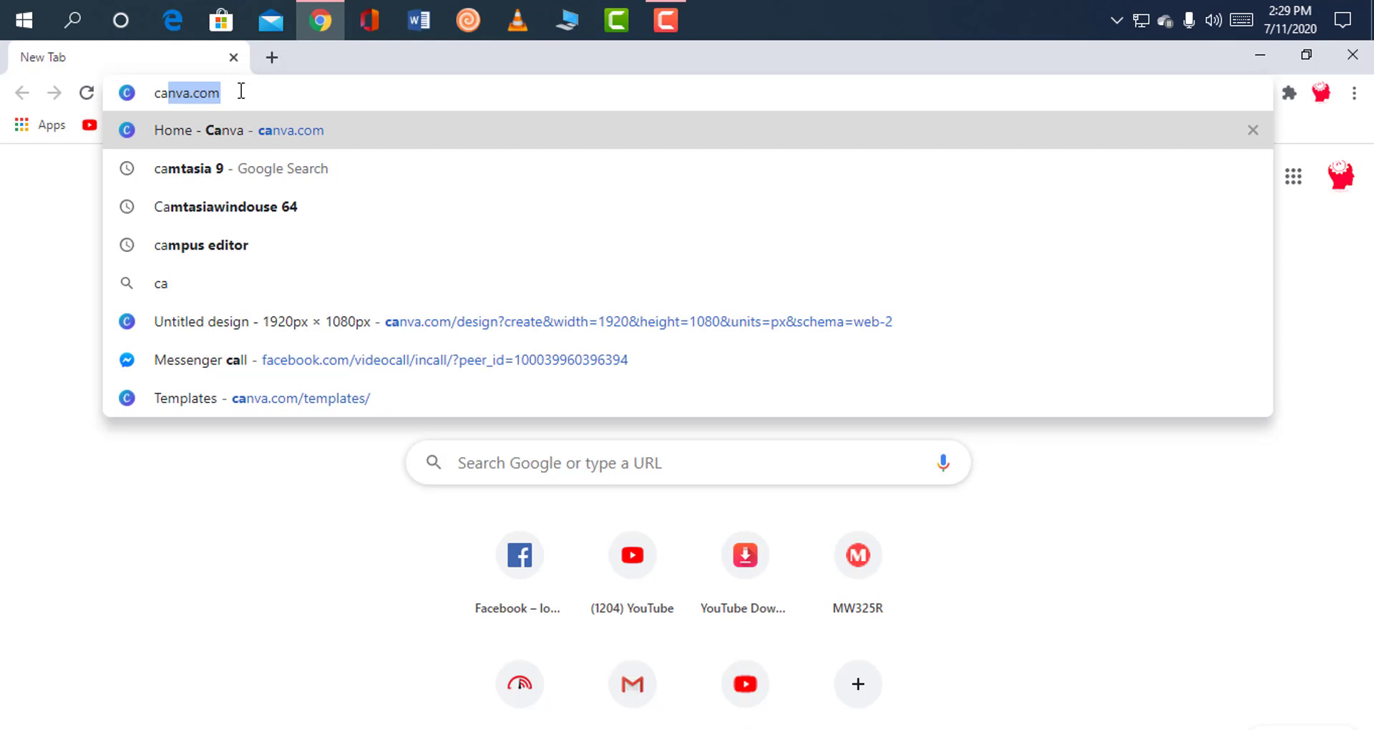
key("Return")
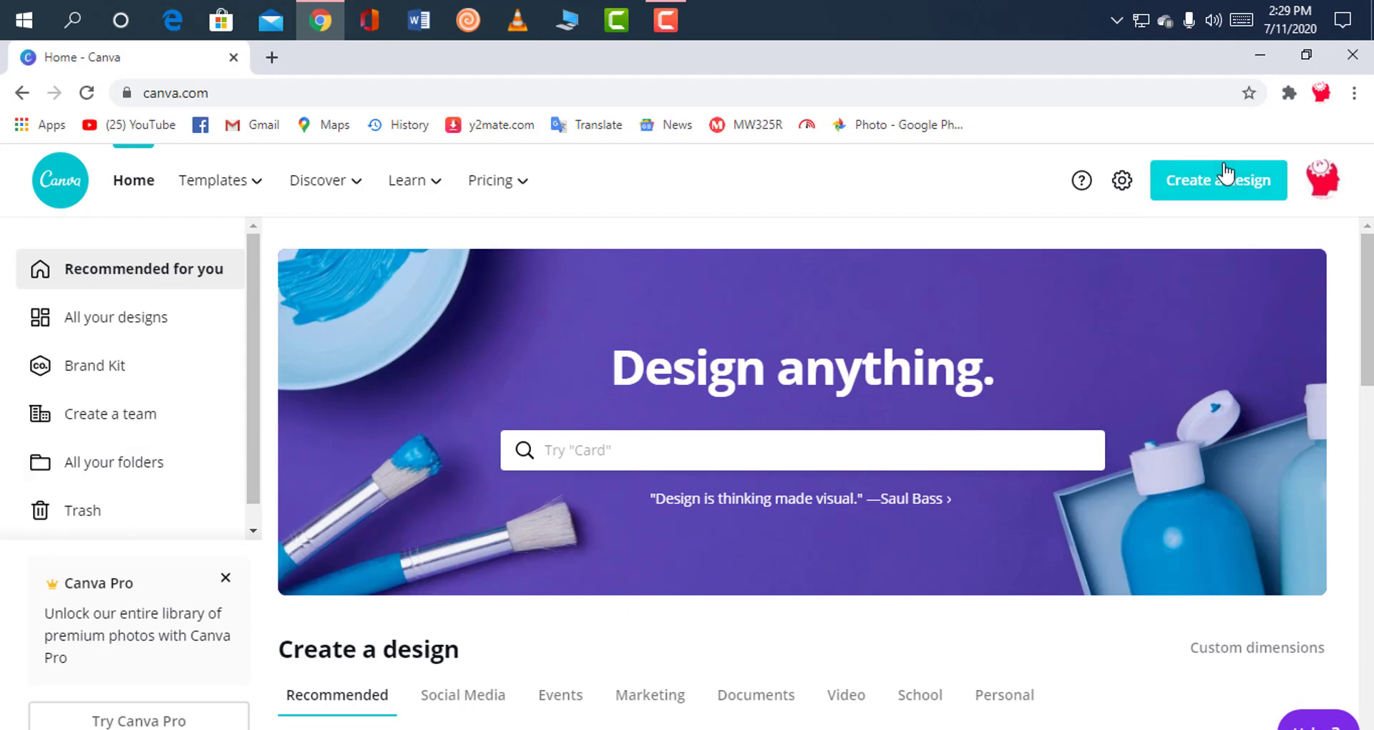
Create a new design with custom dimensions of 1920 × 1080 px.
left_click(1234, 197)
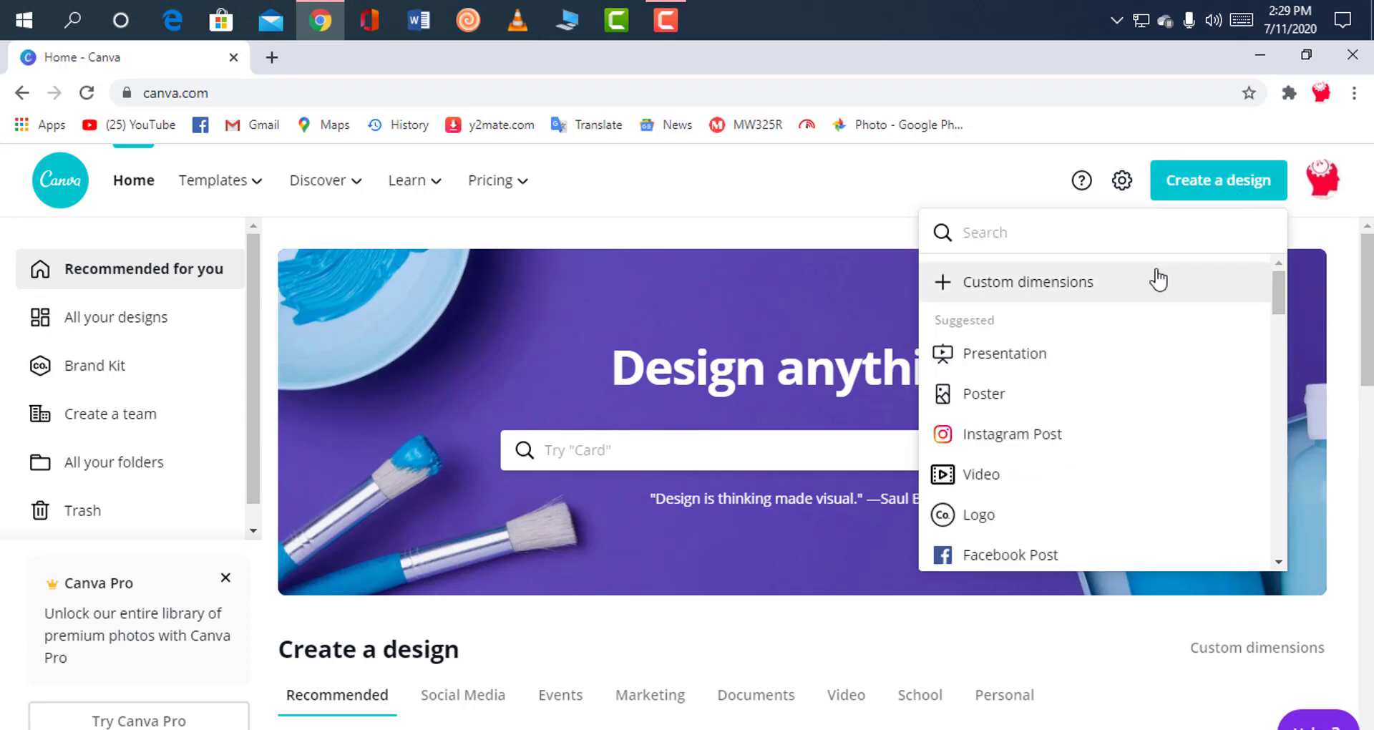
left_click(1093, 287)
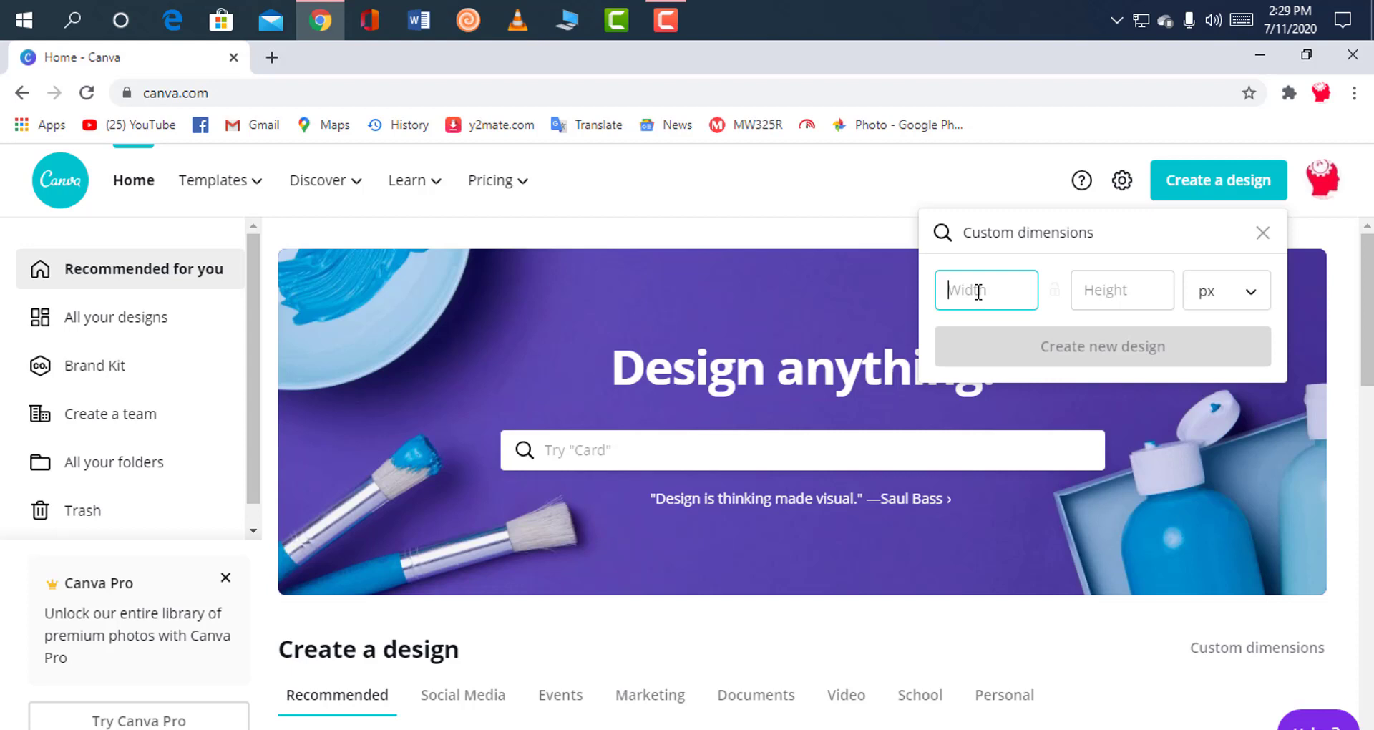
type("1920")
left_click(1134, 292)
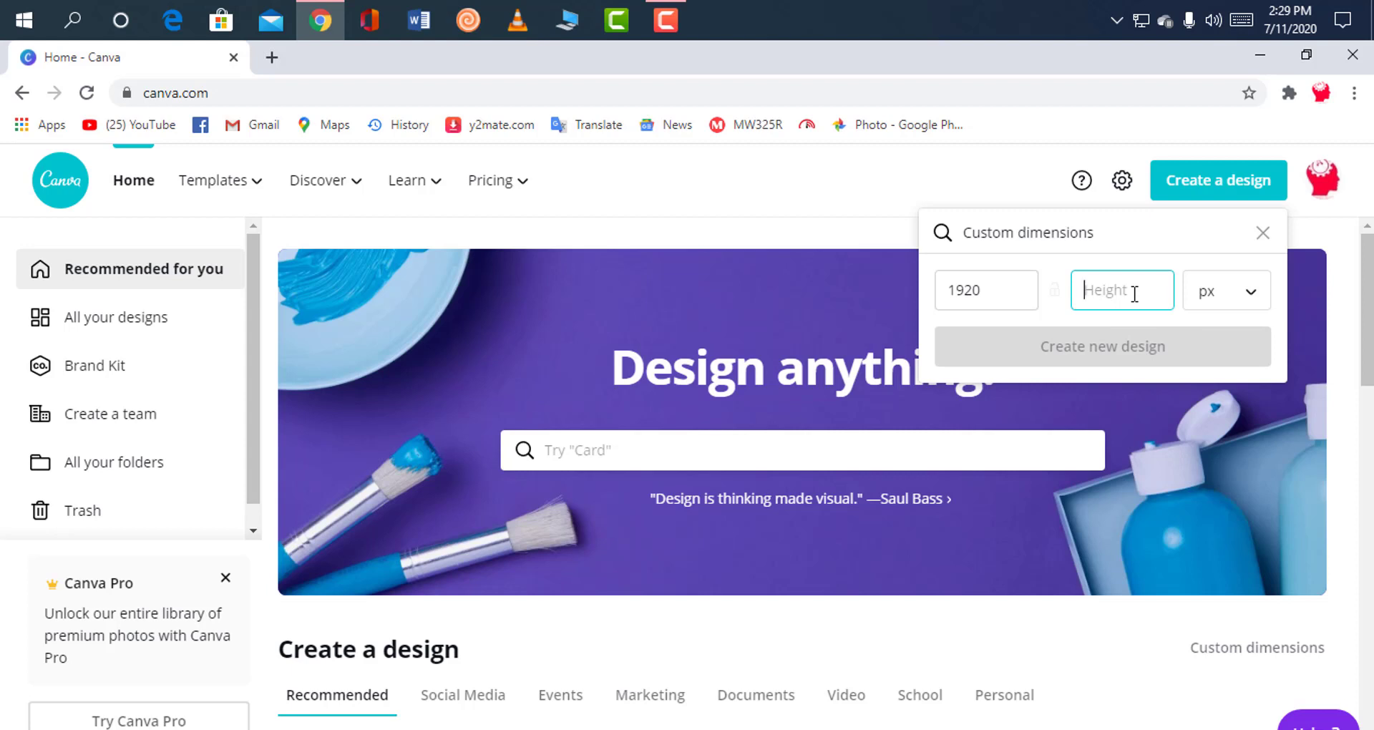
type("1080")
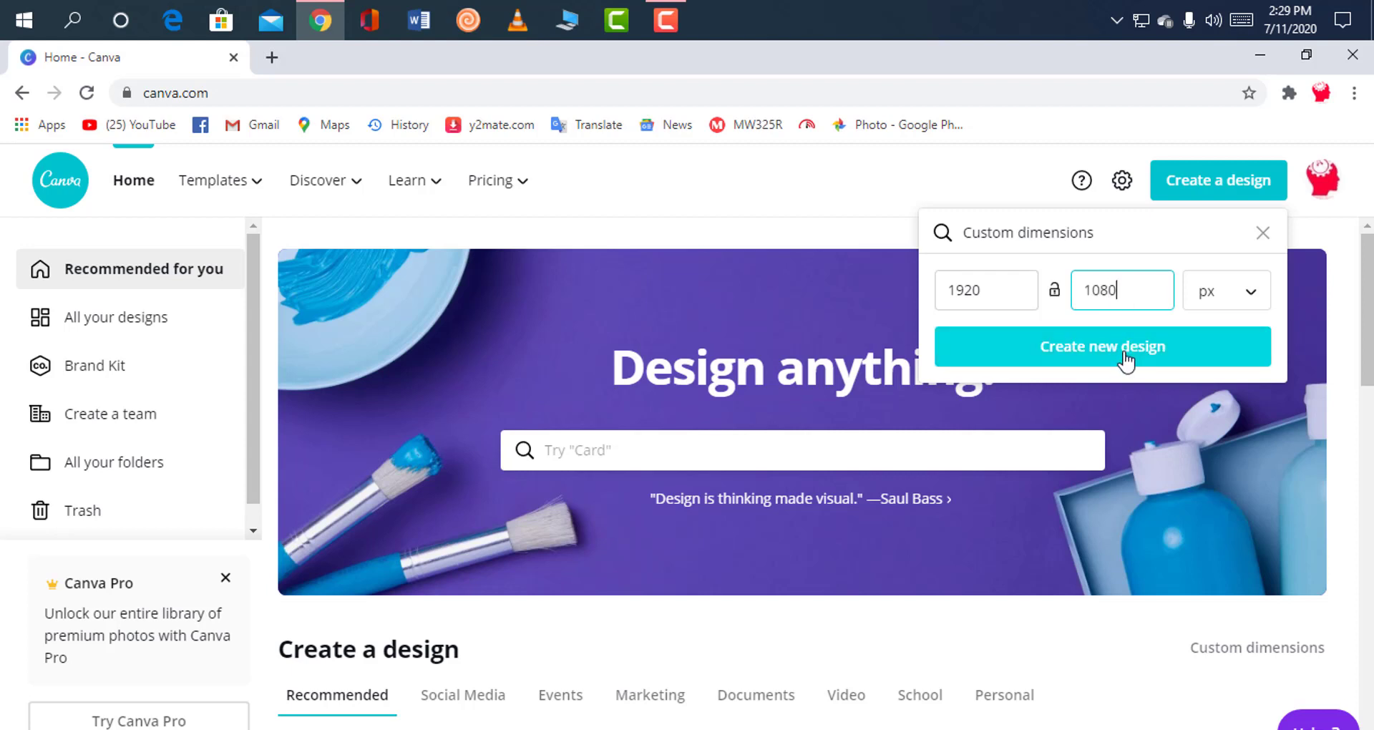
left_click(1125, 349)
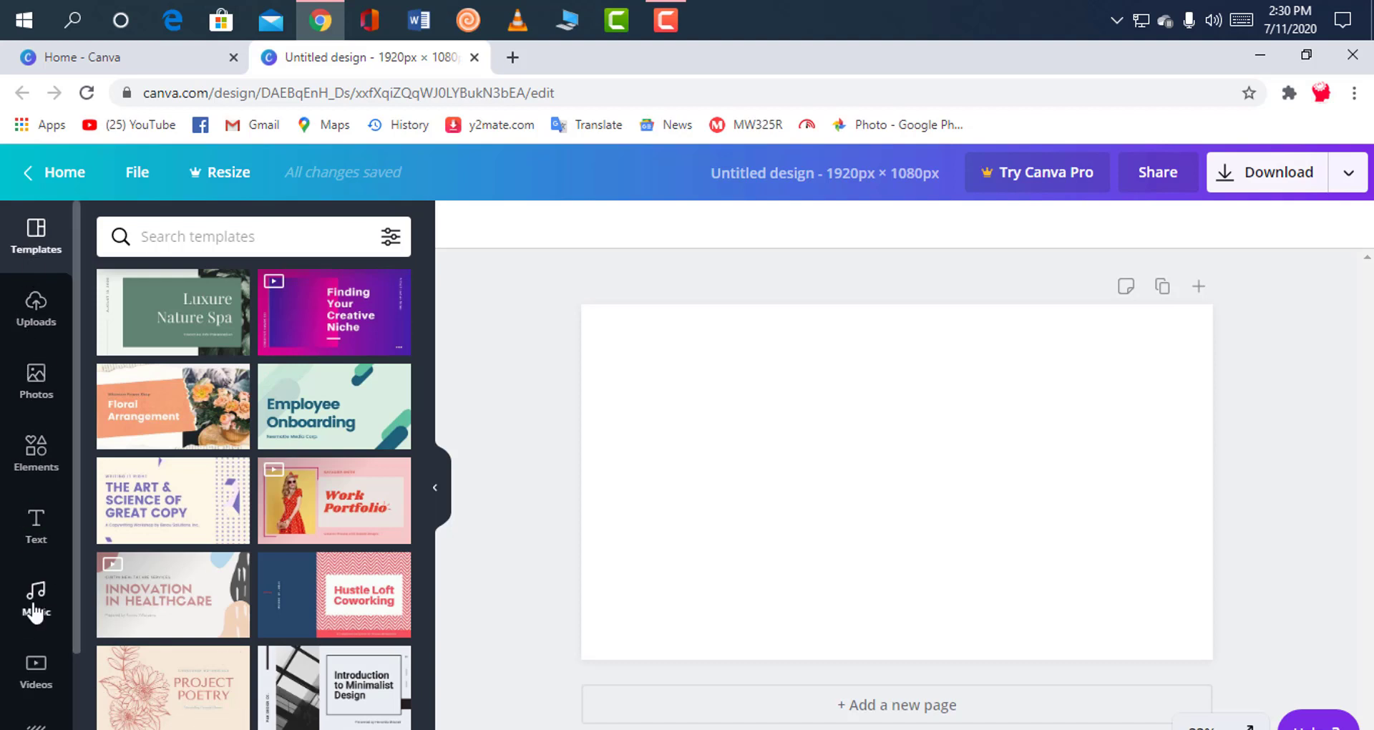
Add the recently used red gradient photo to the blank page.
left_click(38, 469)
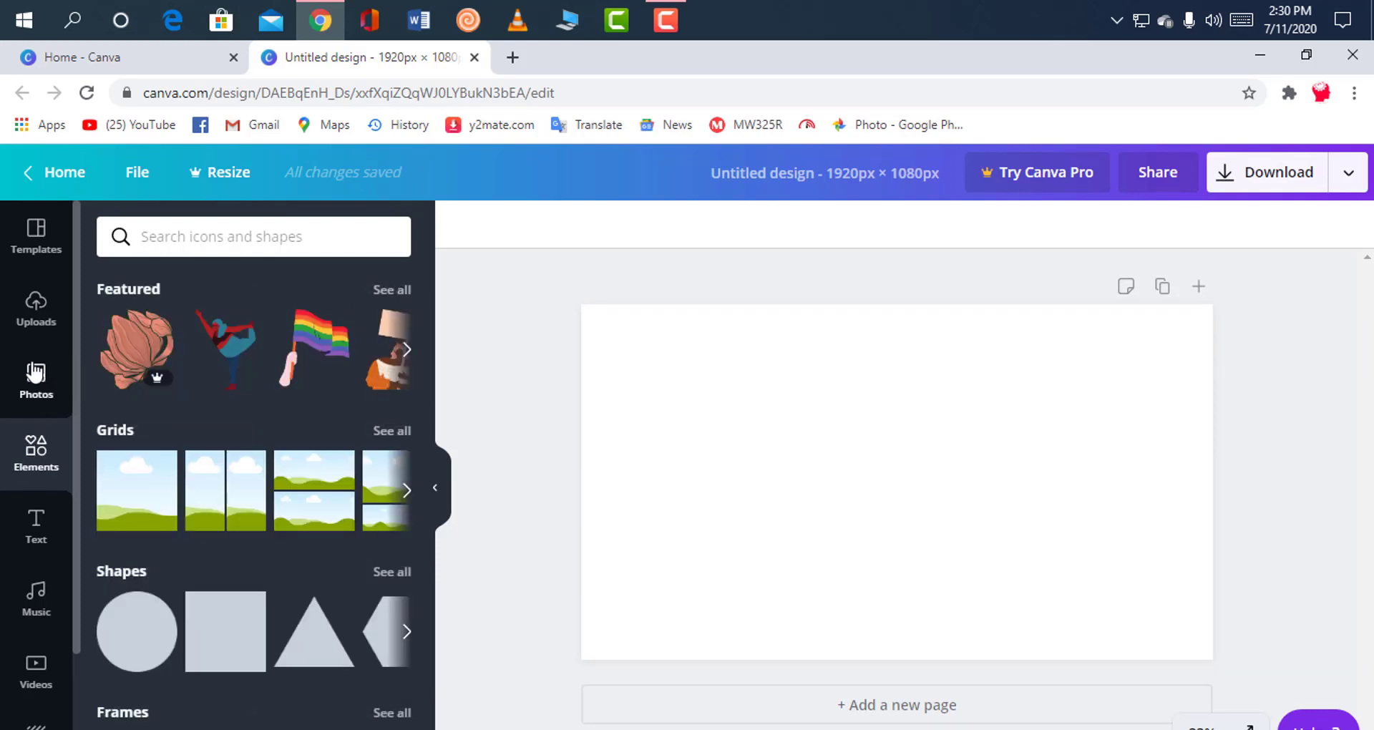
left_click(35, 373)
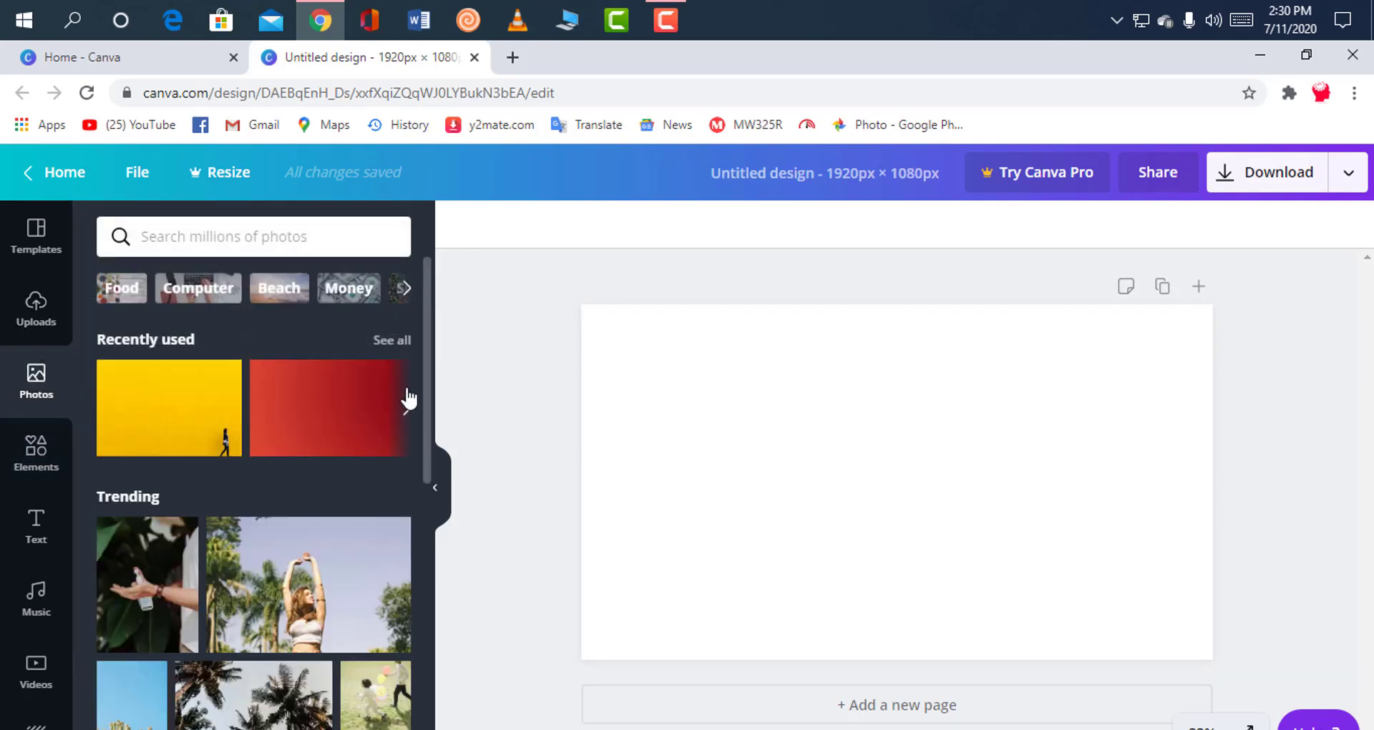
left_click(407, 409)
left_click(184, 420)
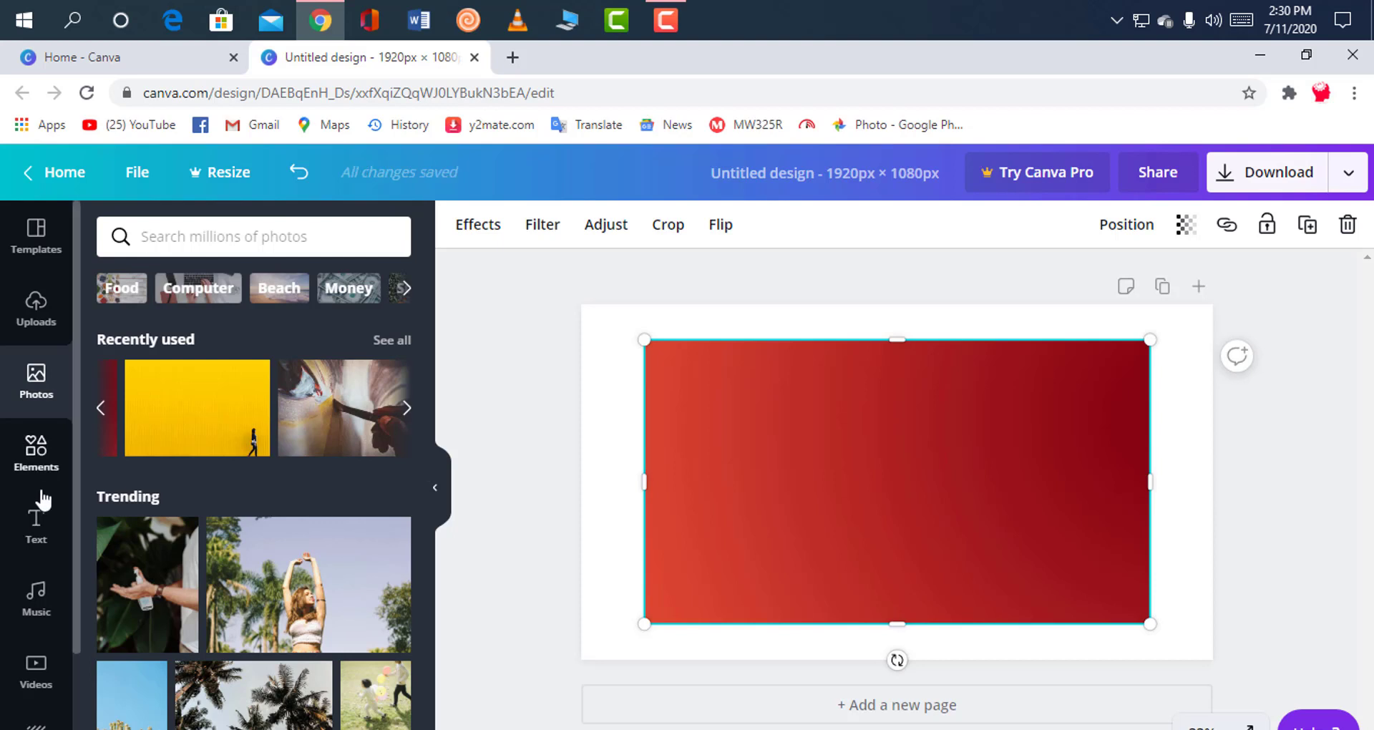
Enlarge the red gradient photo from its corners to 1,920 × 1,080 so that it covers the whole page.
left_click(34, 535)
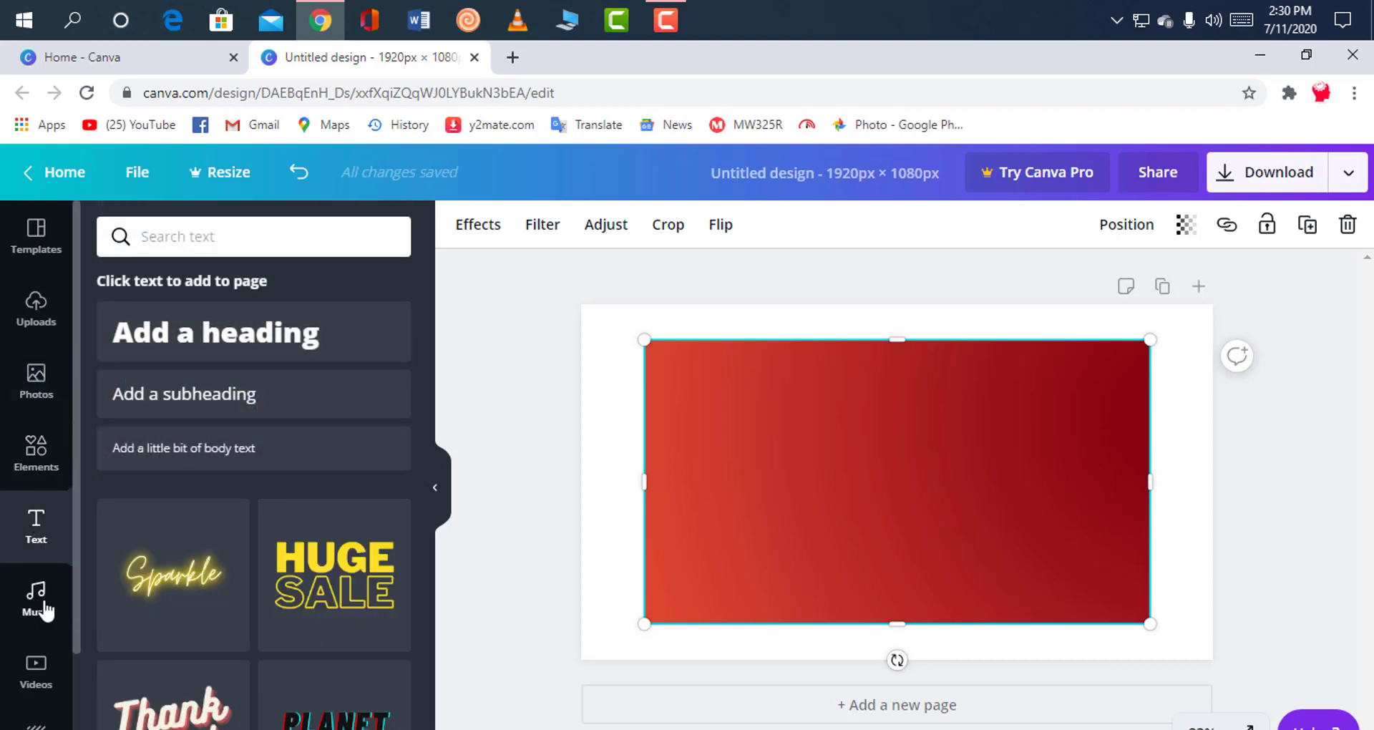
scroll(45, 606, "down", 2)
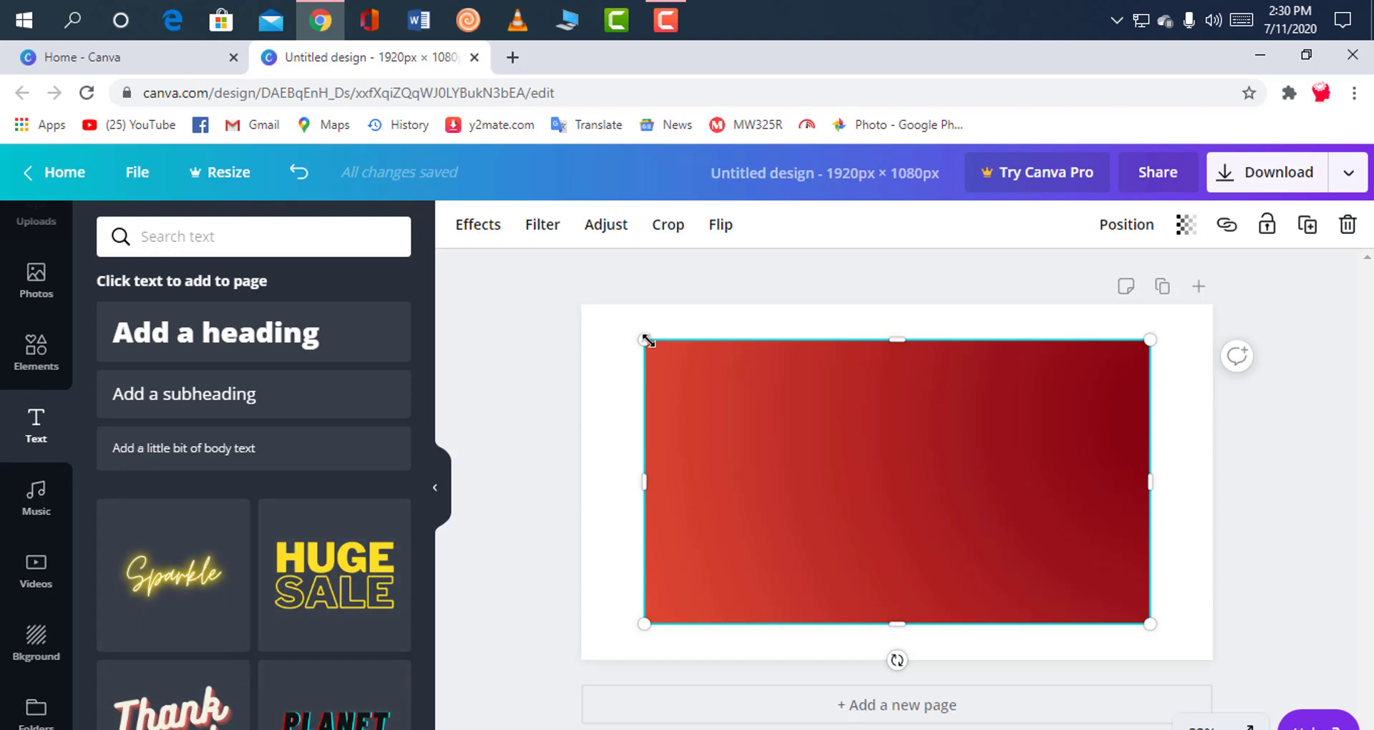
left_click_drag(637, 337, 581, 304)
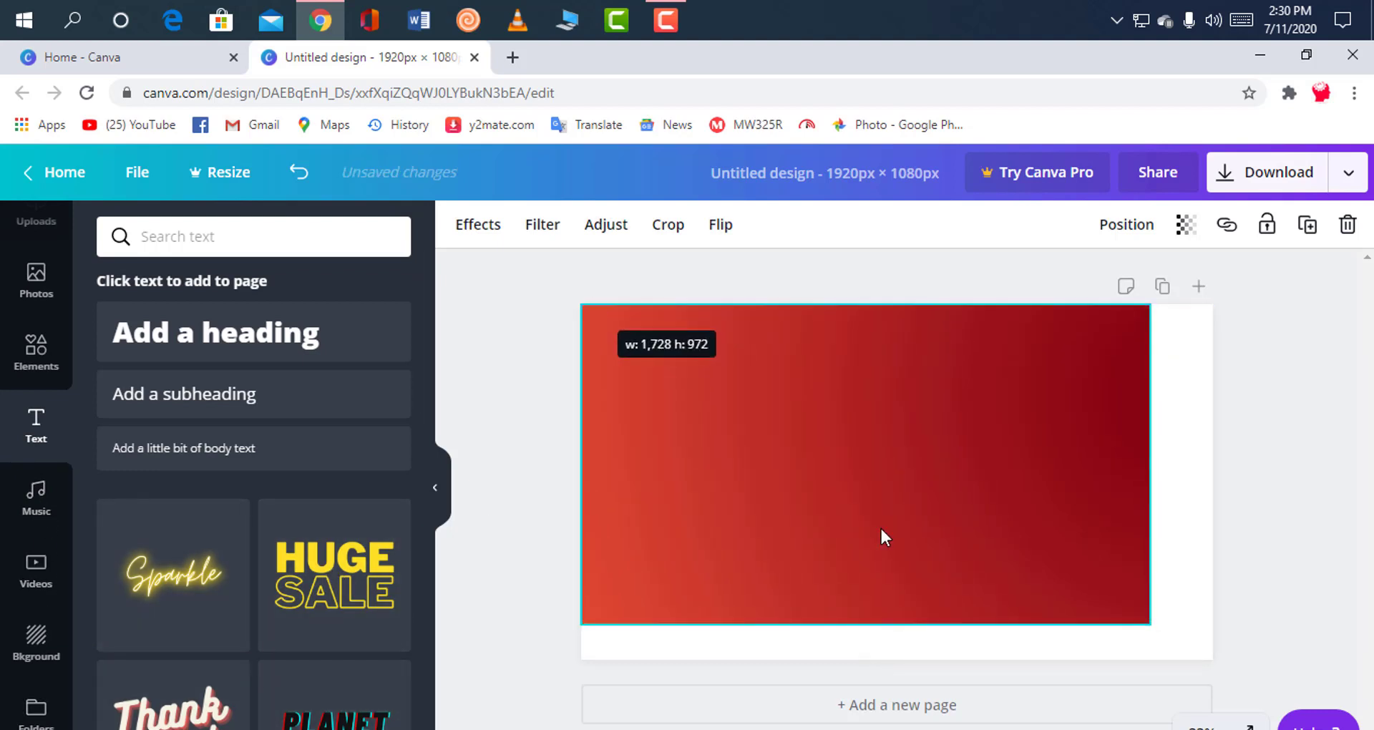
left_click_drag(1150, 624, 1216, 656)
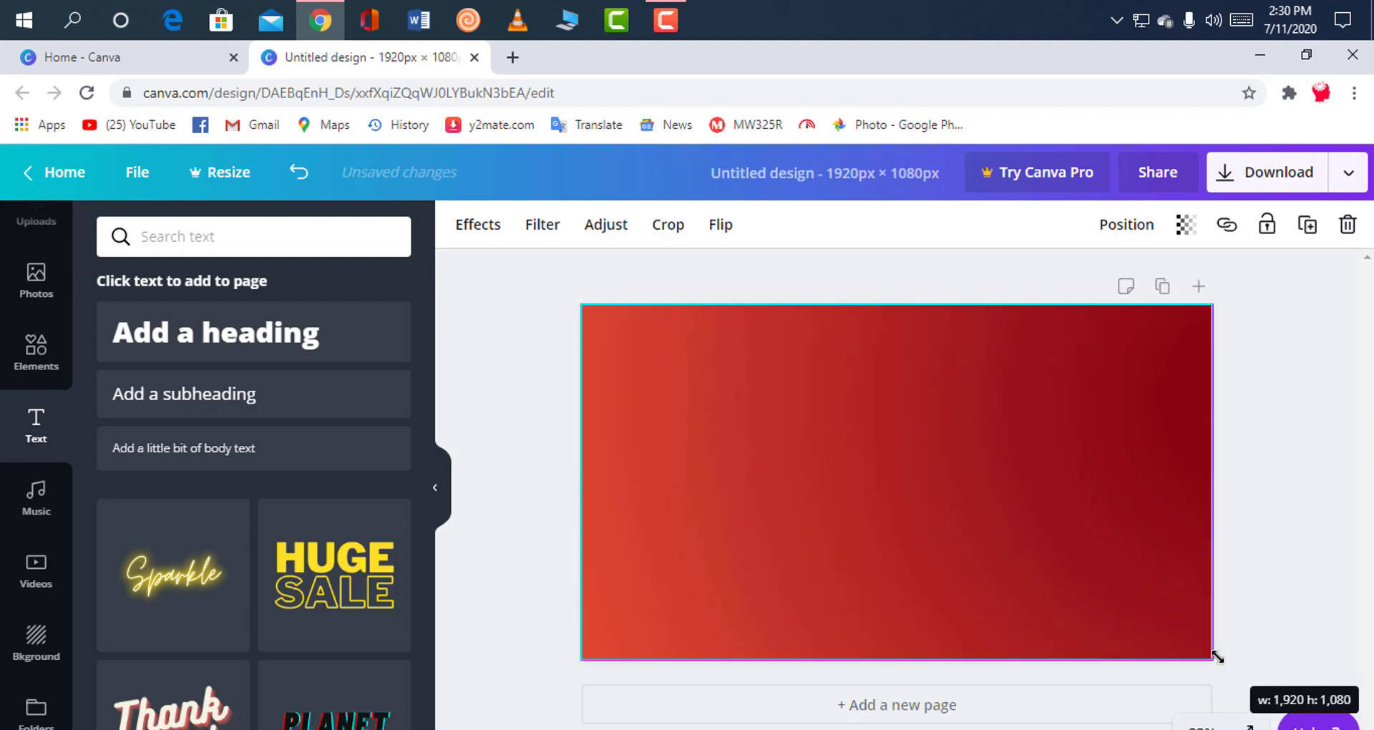
left_click(1300, 552)
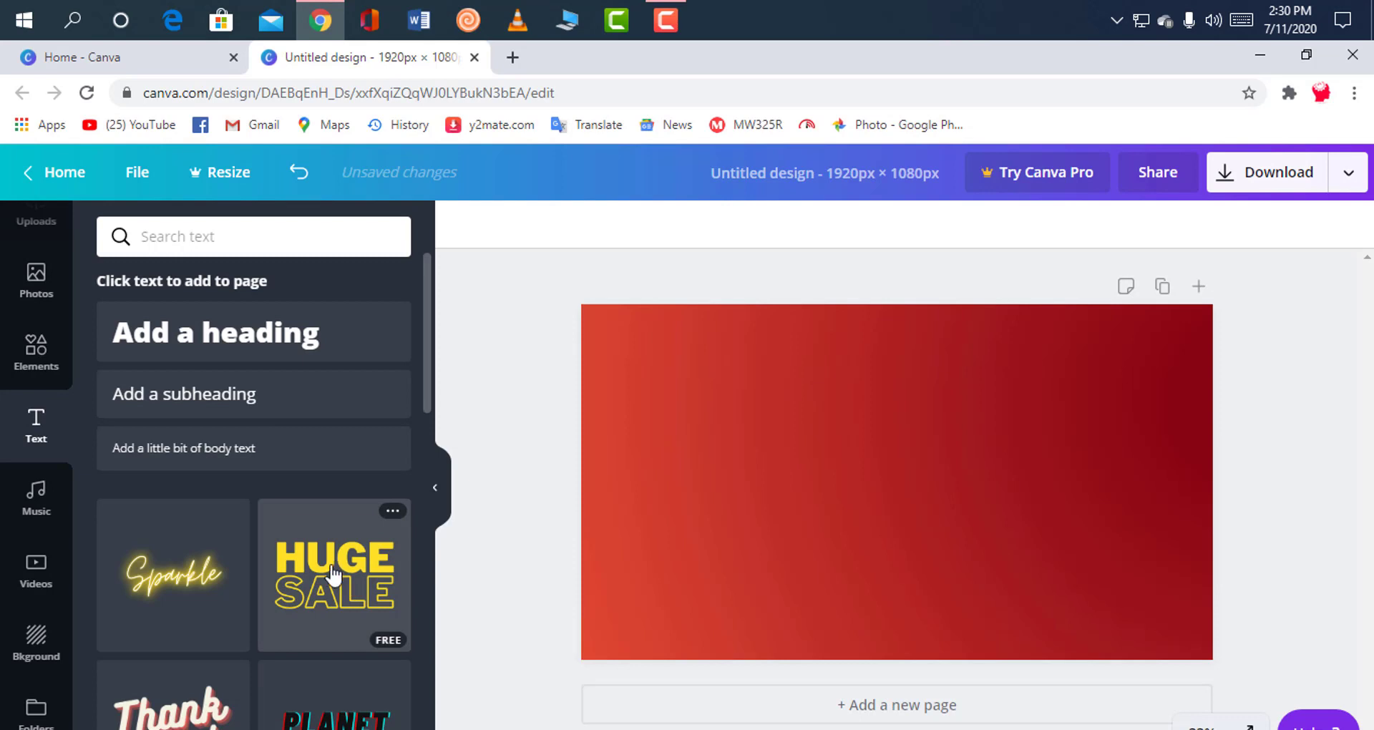
left_click_drag(334, 709, 638, 439)
key("ctrl+z")
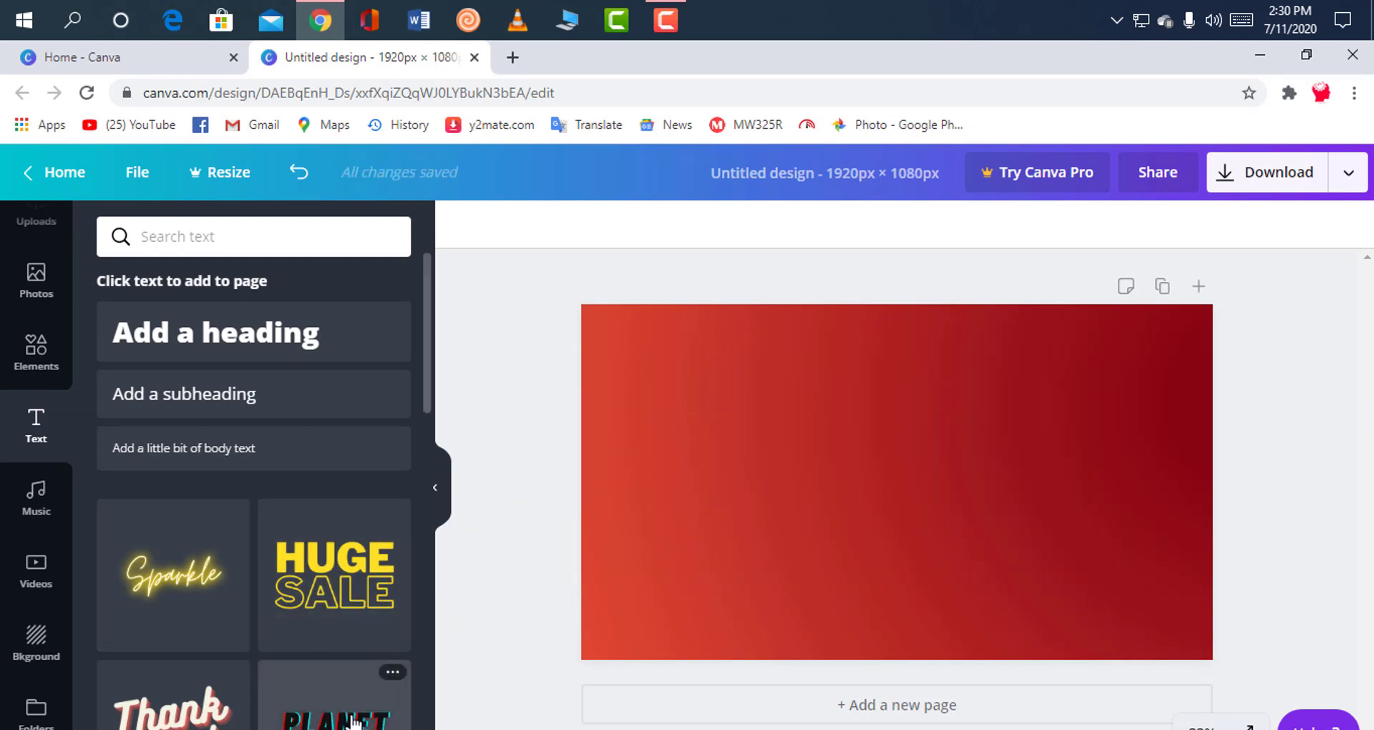
left_click_drag(334, 708, 687, 451)
left_click_drag(334, 708, 676, 514)
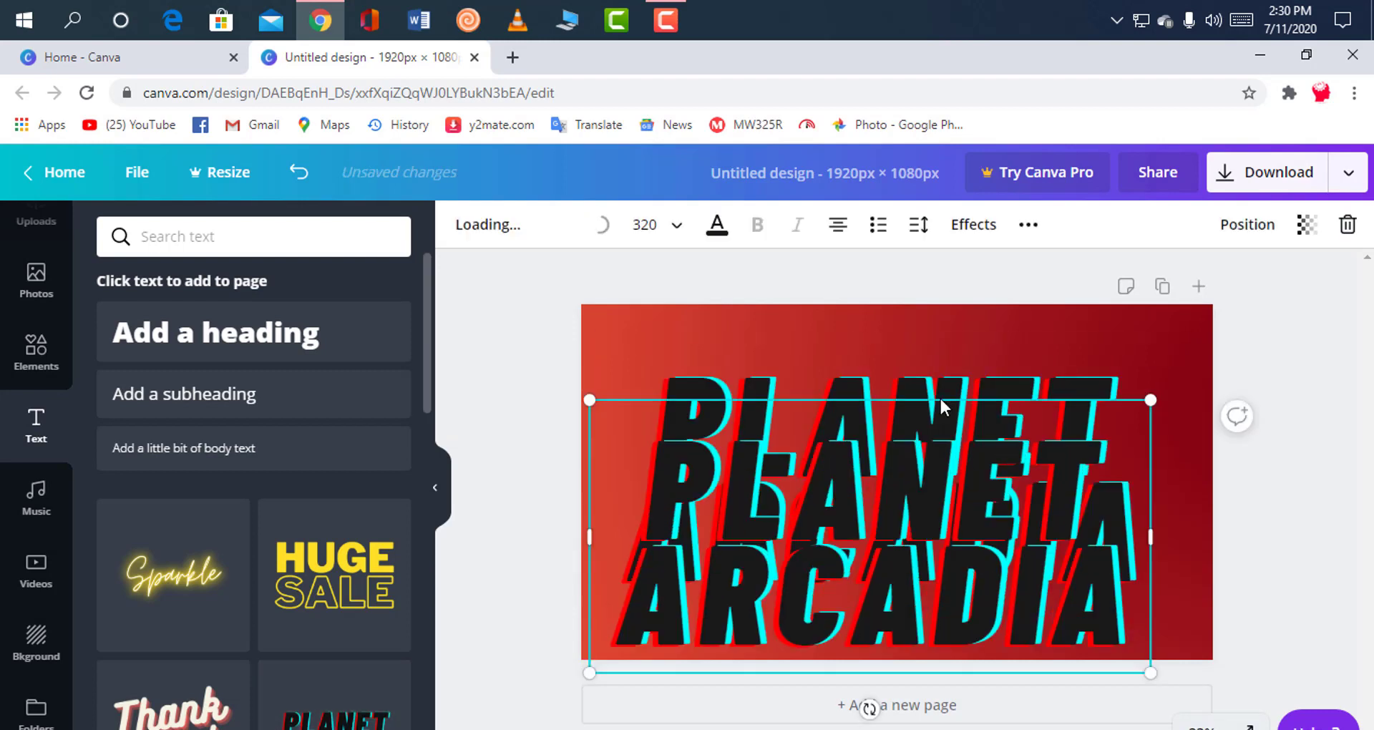
right_click(1022, 478)
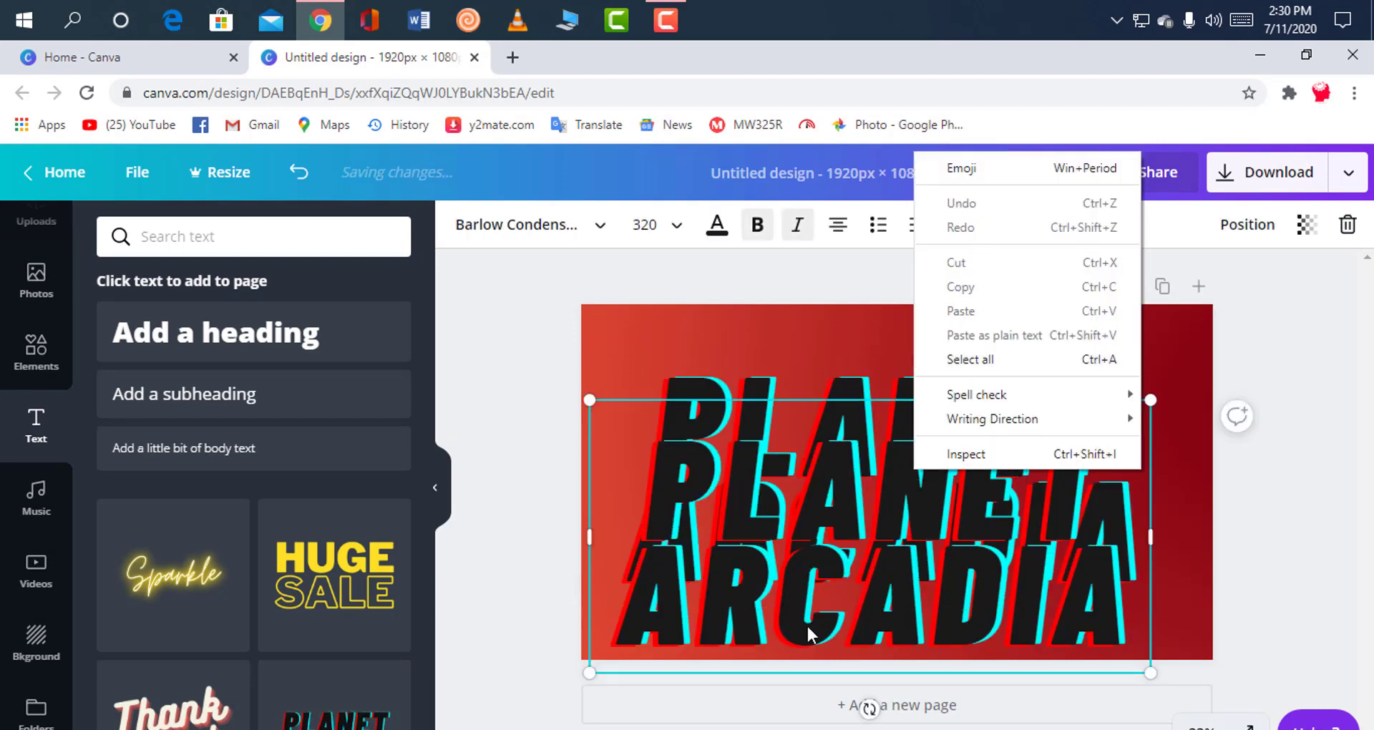
left_click(748, 544)
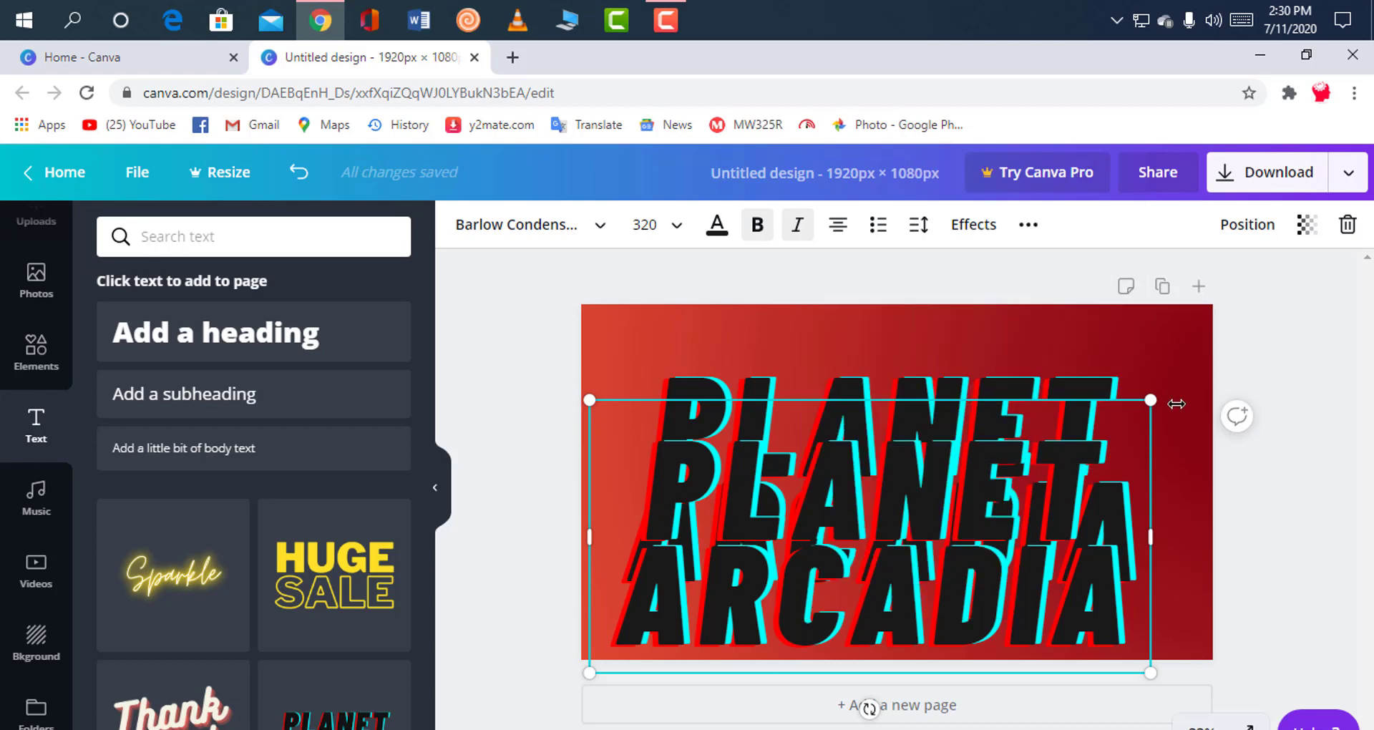
left_click_drag(1150, 399, 830, 582)
left_click_drag(709, 572, 698, 494)
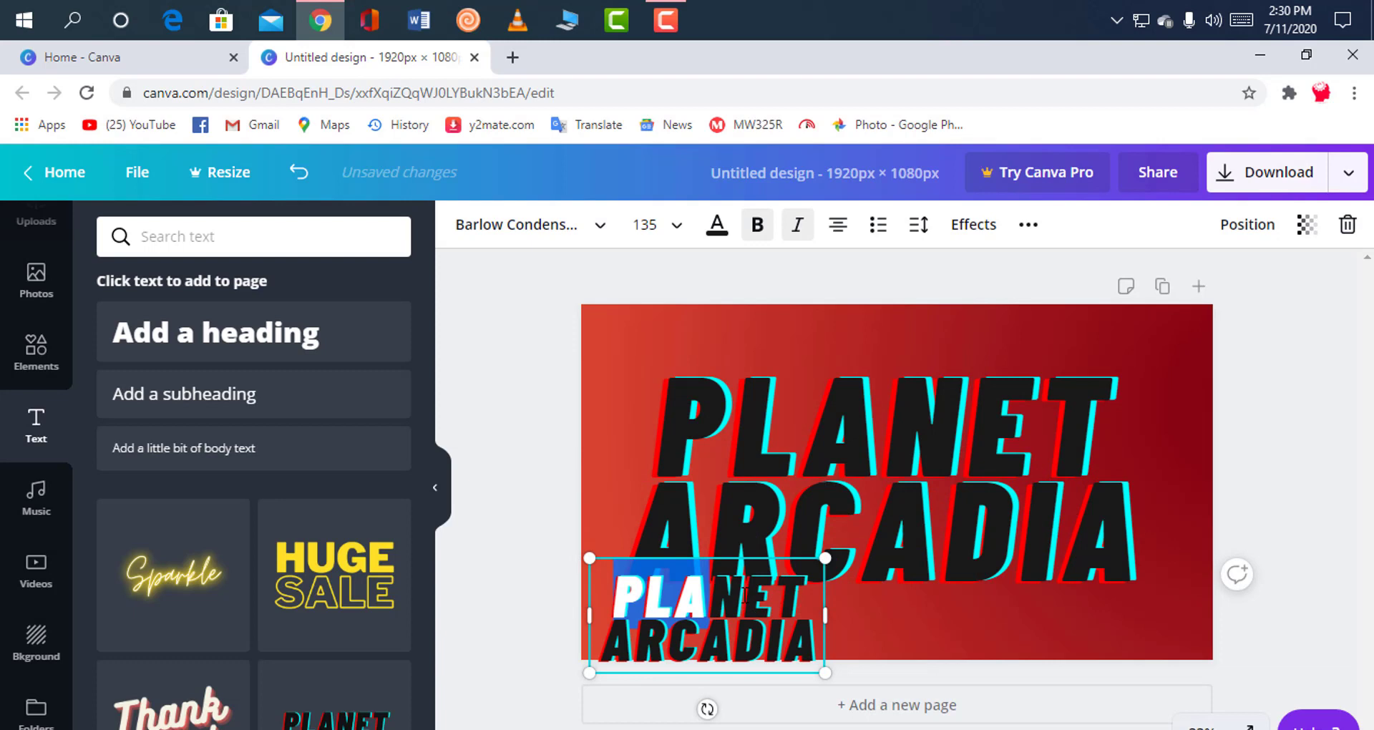
left_click(820, 620)
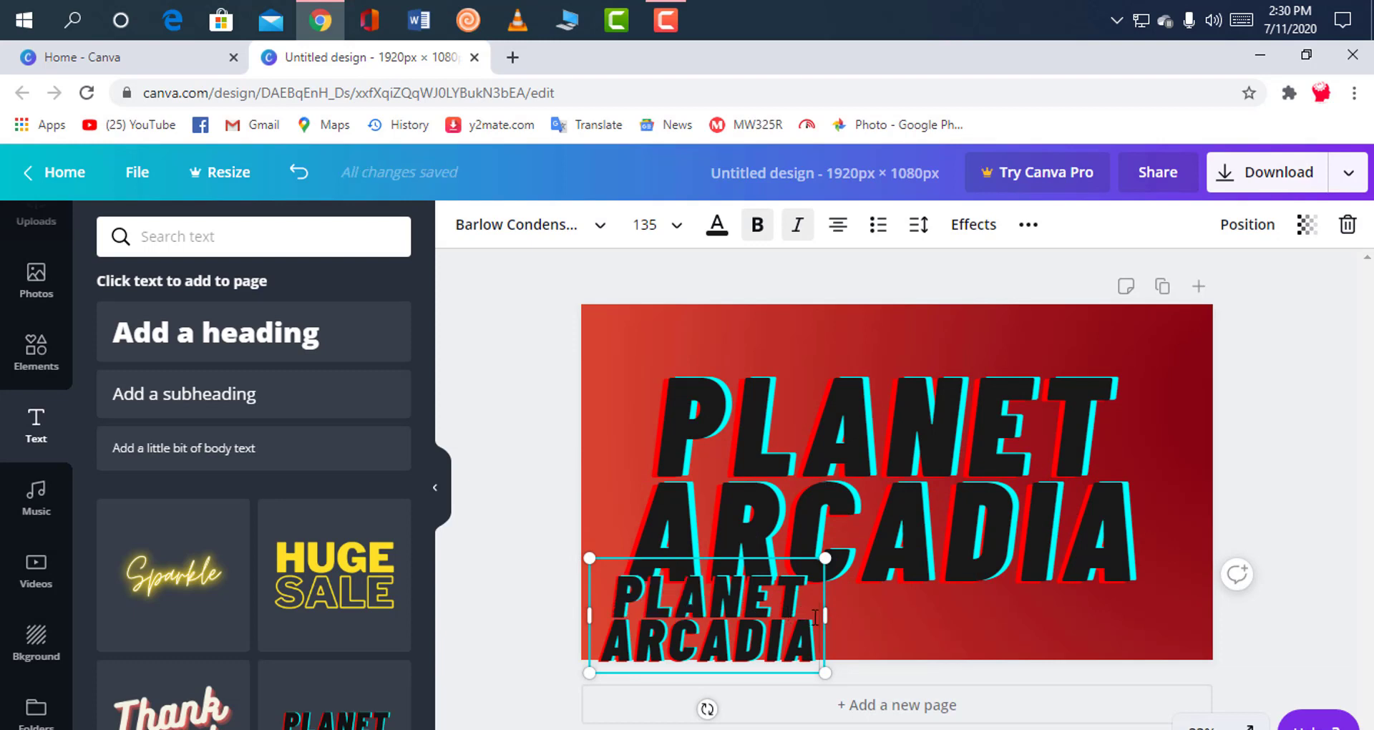
left_click_drag(815, 617, 641, 600)
key("BackSpace")
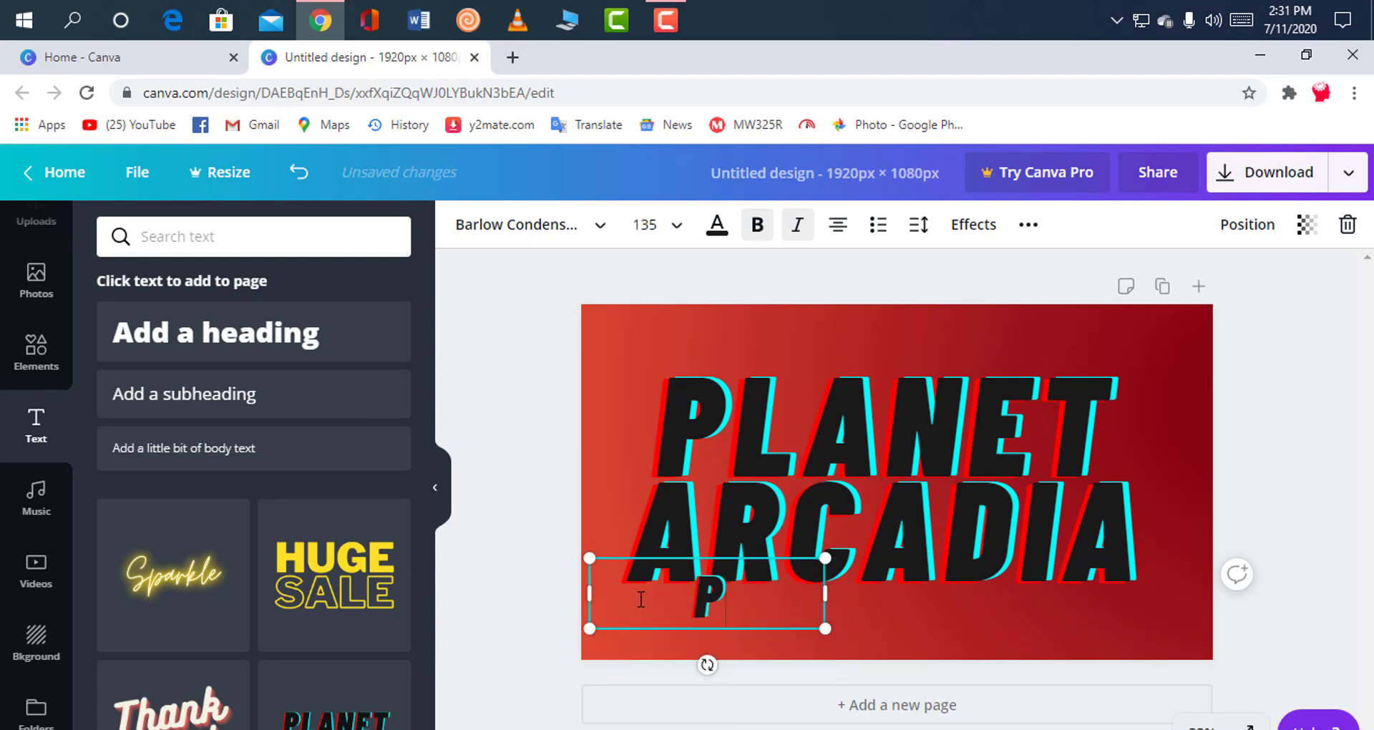
left_click_drag(713, 617, 676, 625)
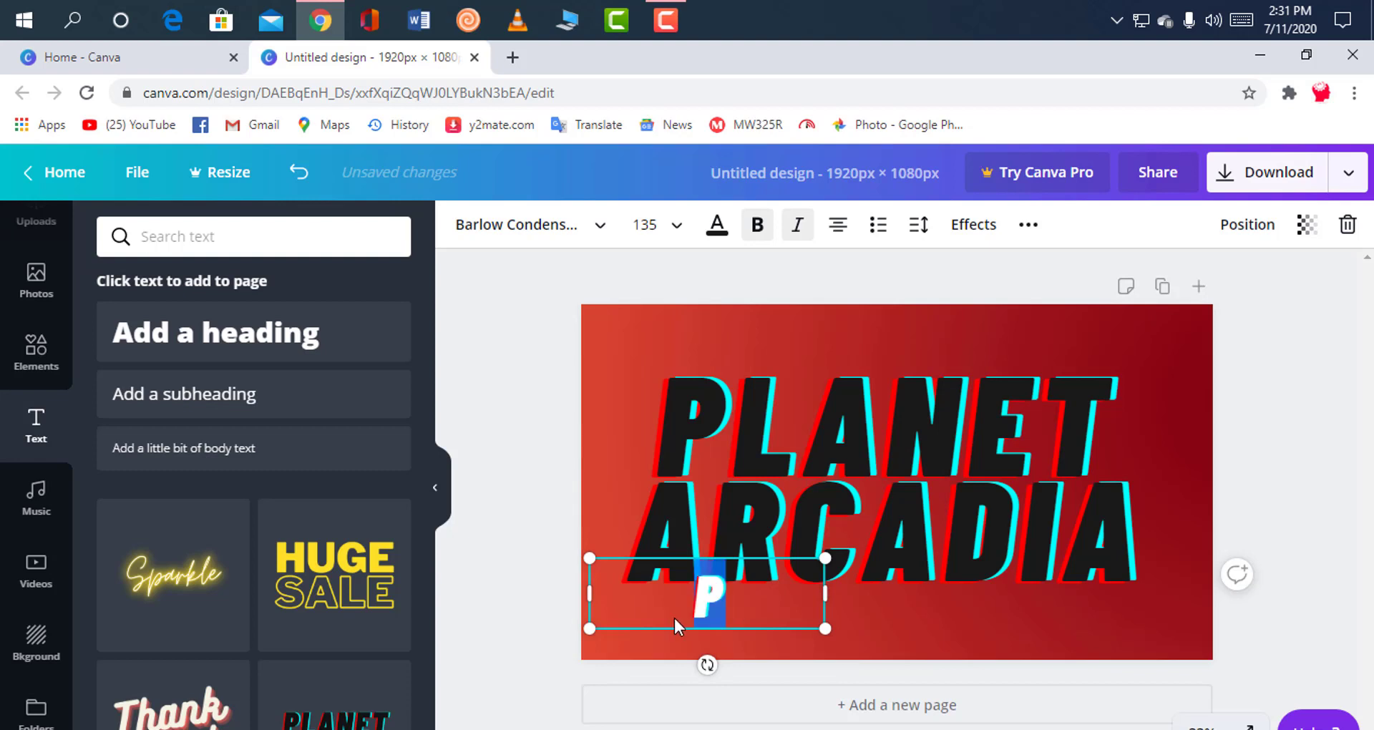
key("BackSpace")
right_click(1089, 374)
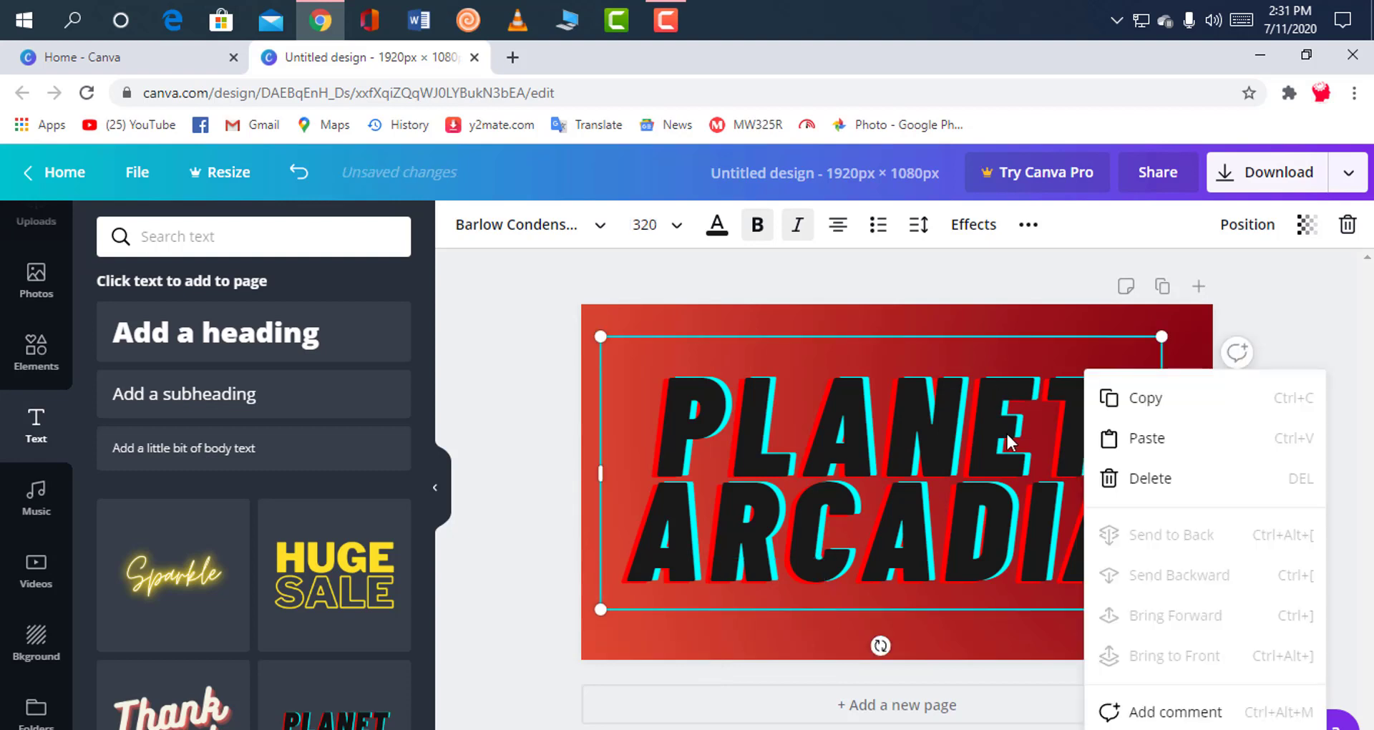
left_click(1111, 497)
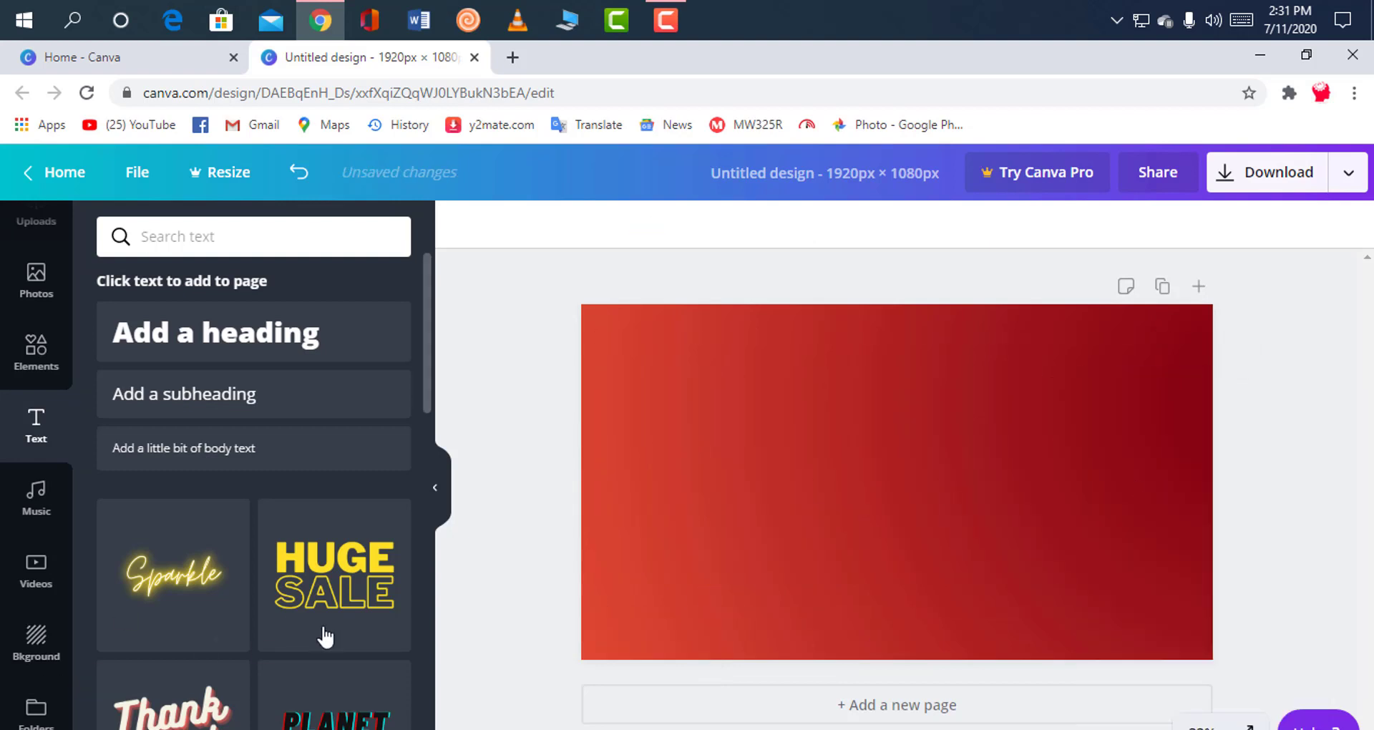
Add the PLANET ARCADIA text style, scale it down to font size 172, and place it in the page's upper-left corner.
scroll(322, 635, "down", 1)
scroll(322, 608, "down", 2)
left_click_drag(310, 561, 676, 514)
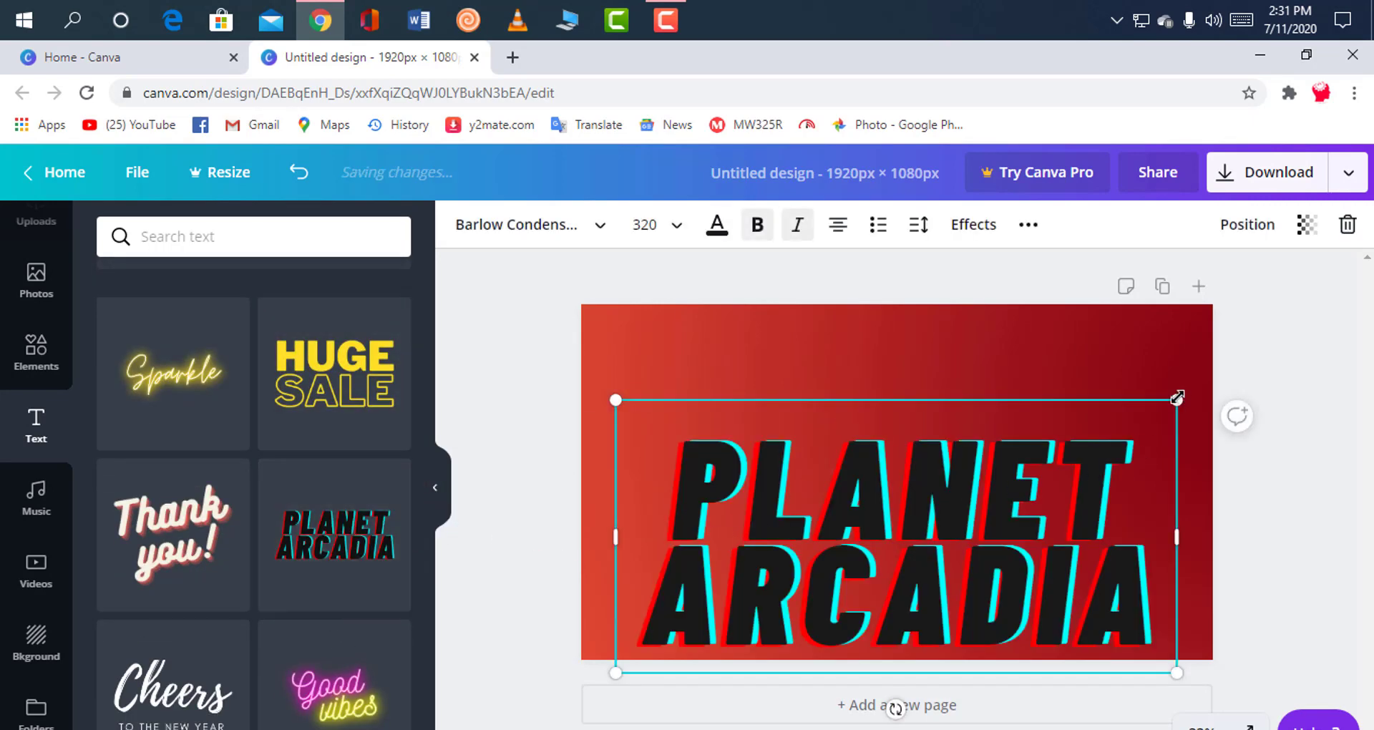
left_click_drag(1174, 398, 988, 577)
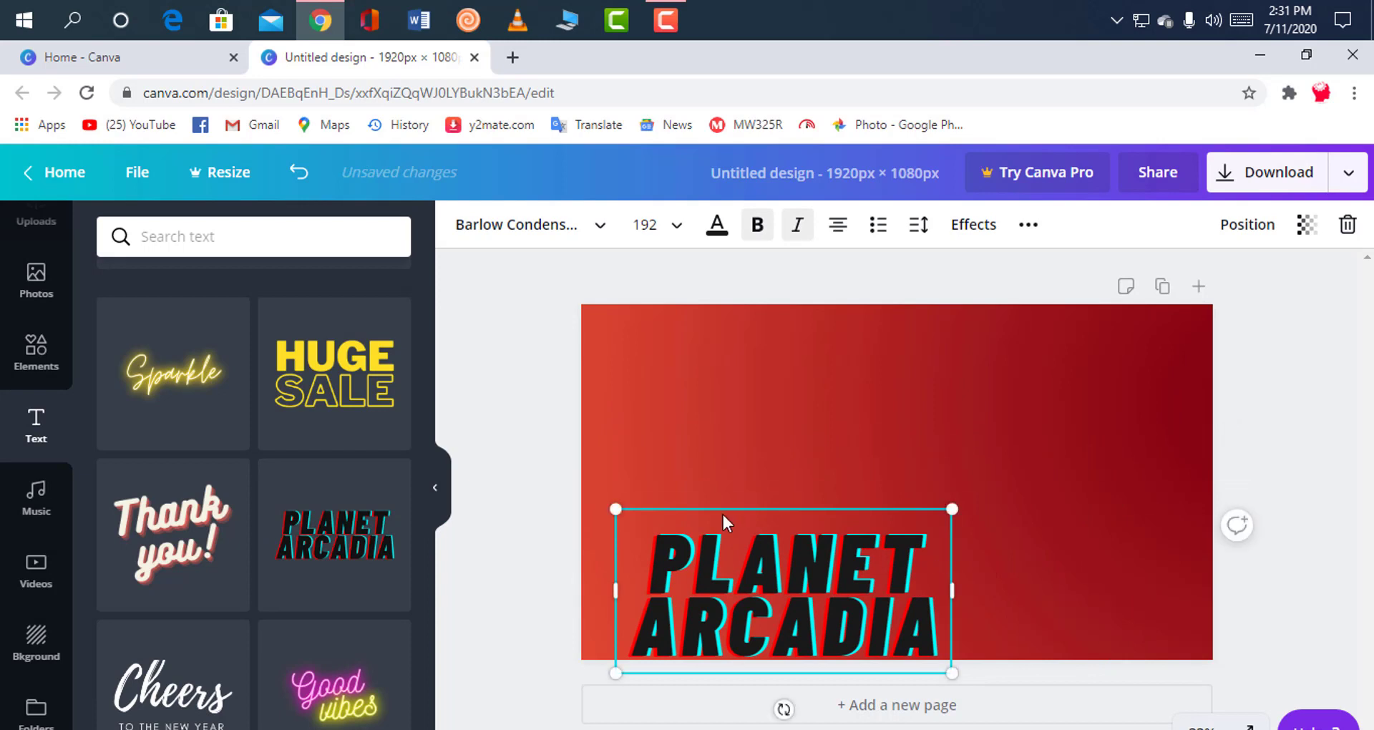
left_click_drag(718, 510, 703, 321)
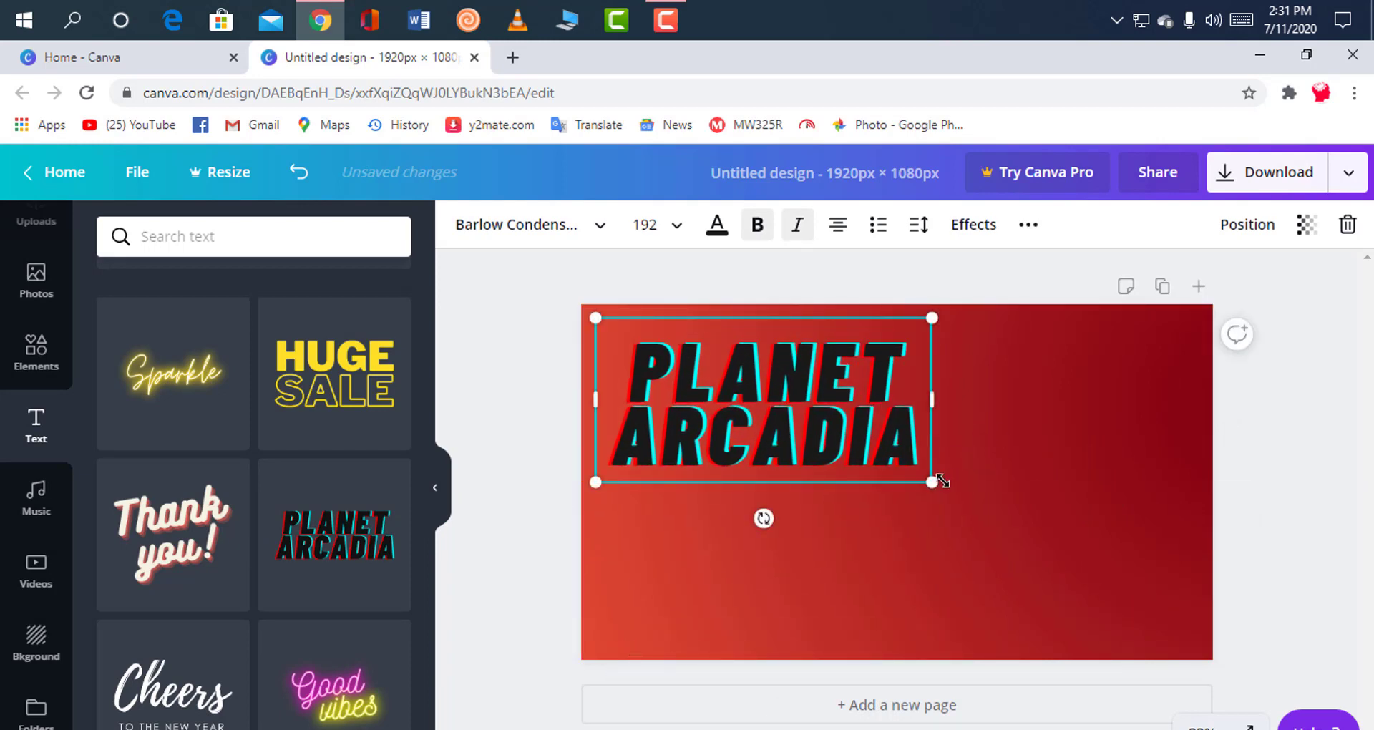
left_click_drag(936, 483, 912, 468)
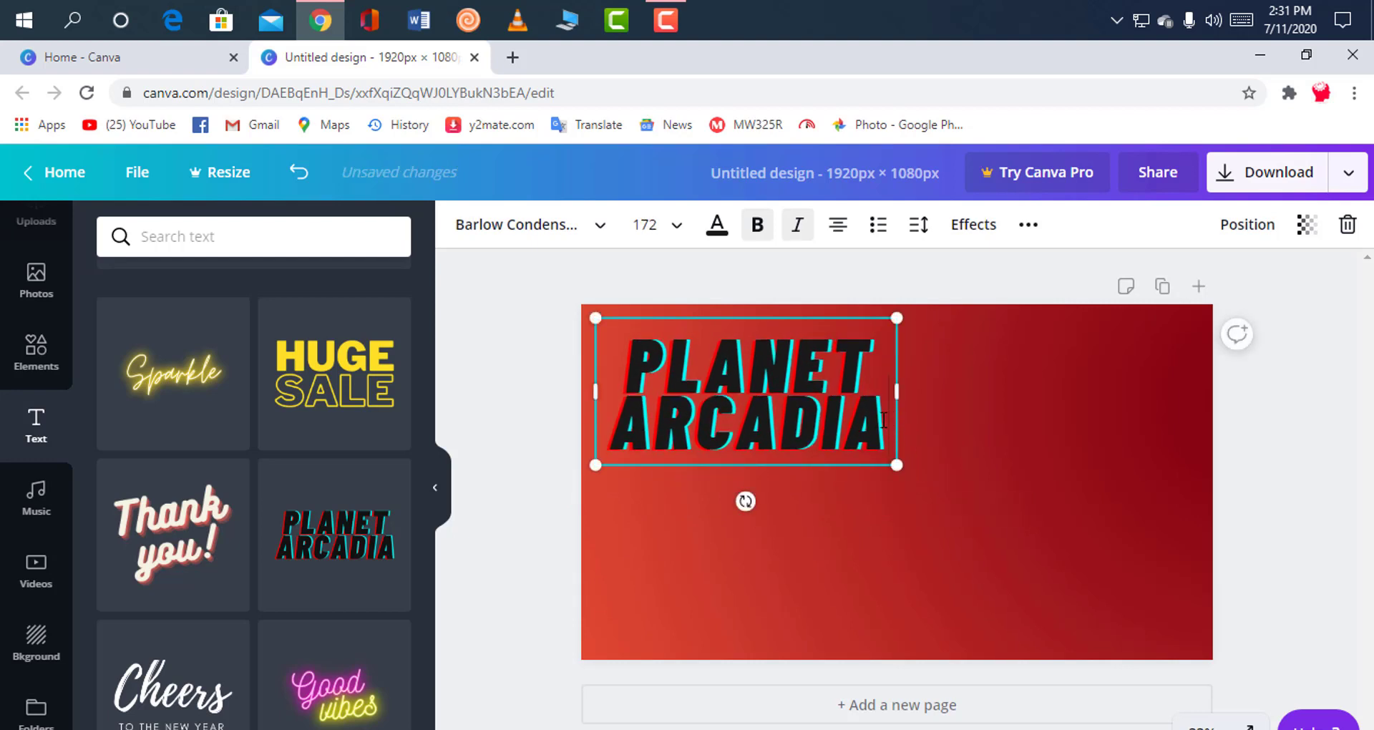
Replace the PLANET ARCADIA text with "HOW TO" and scale its text box down to font size 122.
left_click_drag(884, 420, 636, 359)
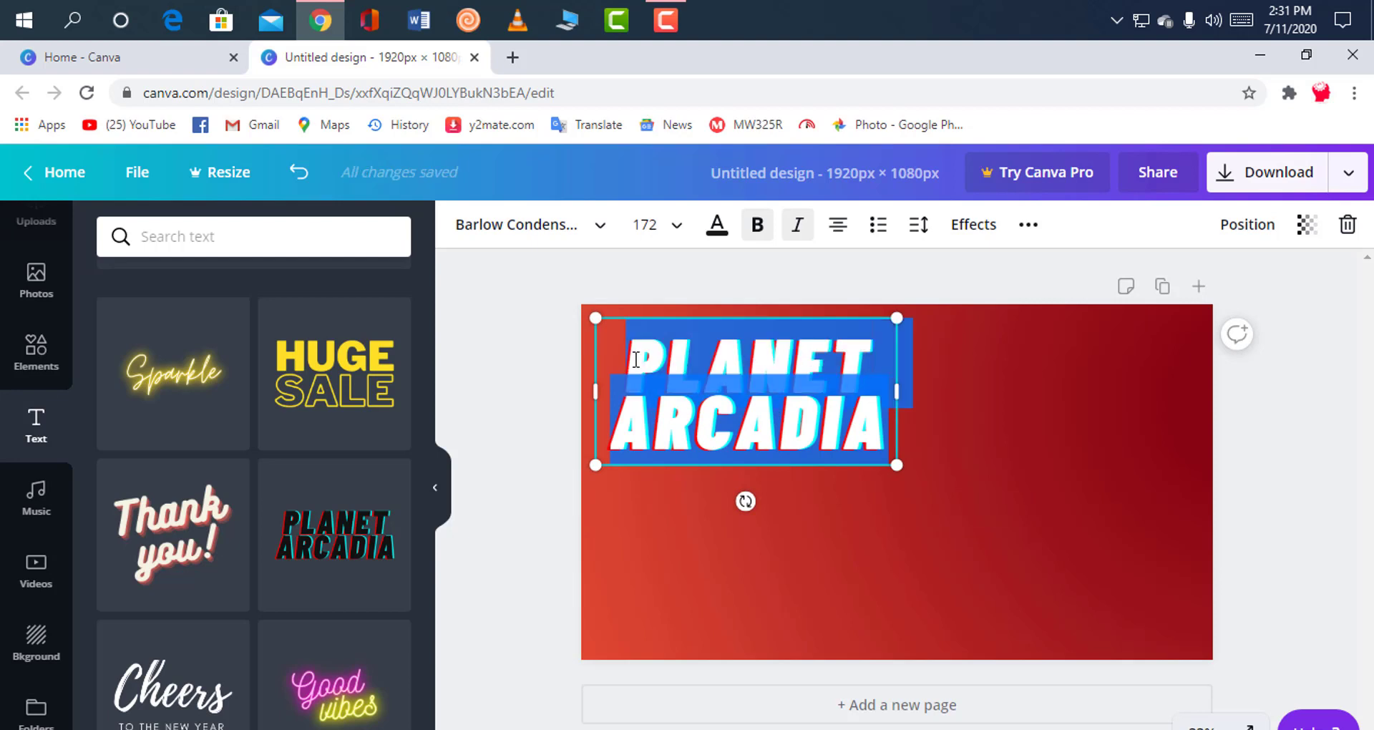
key("BackSpace")
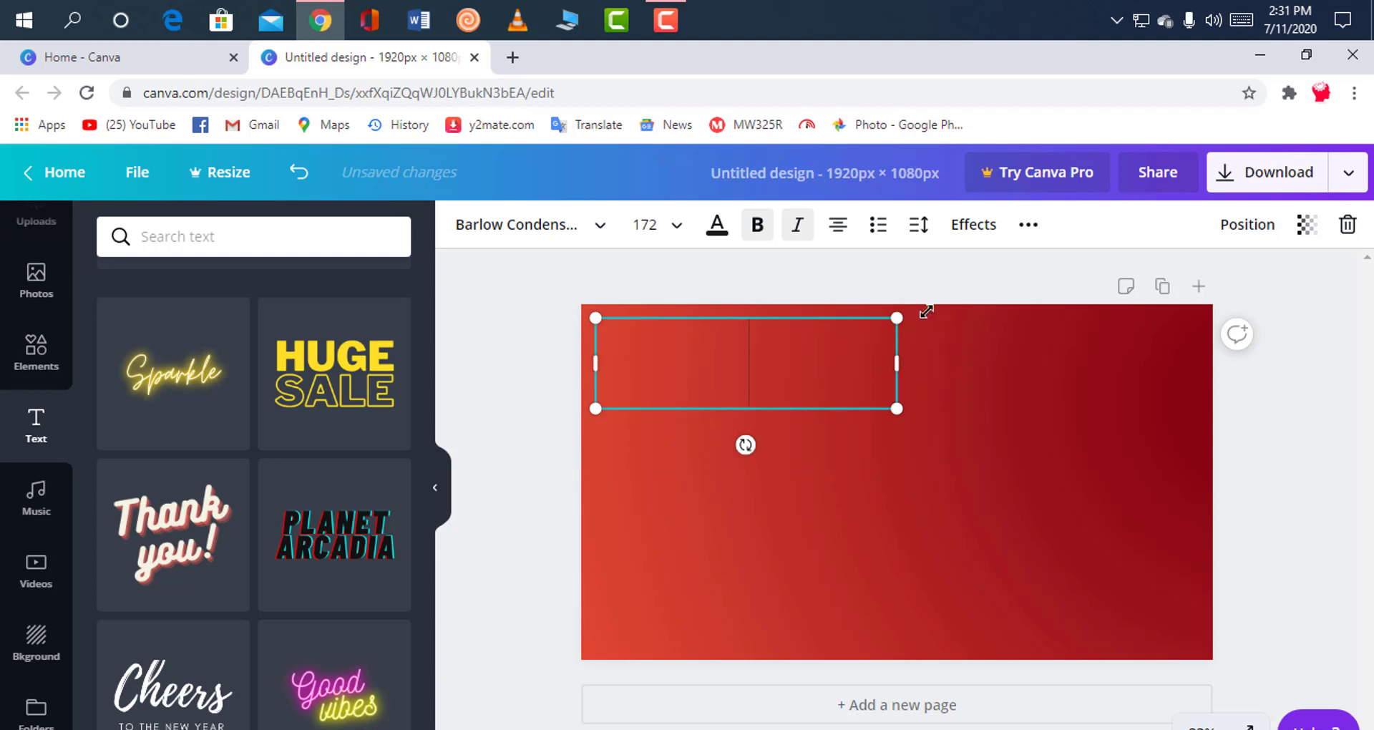
left_click_drag(899, 415, 810, 385)
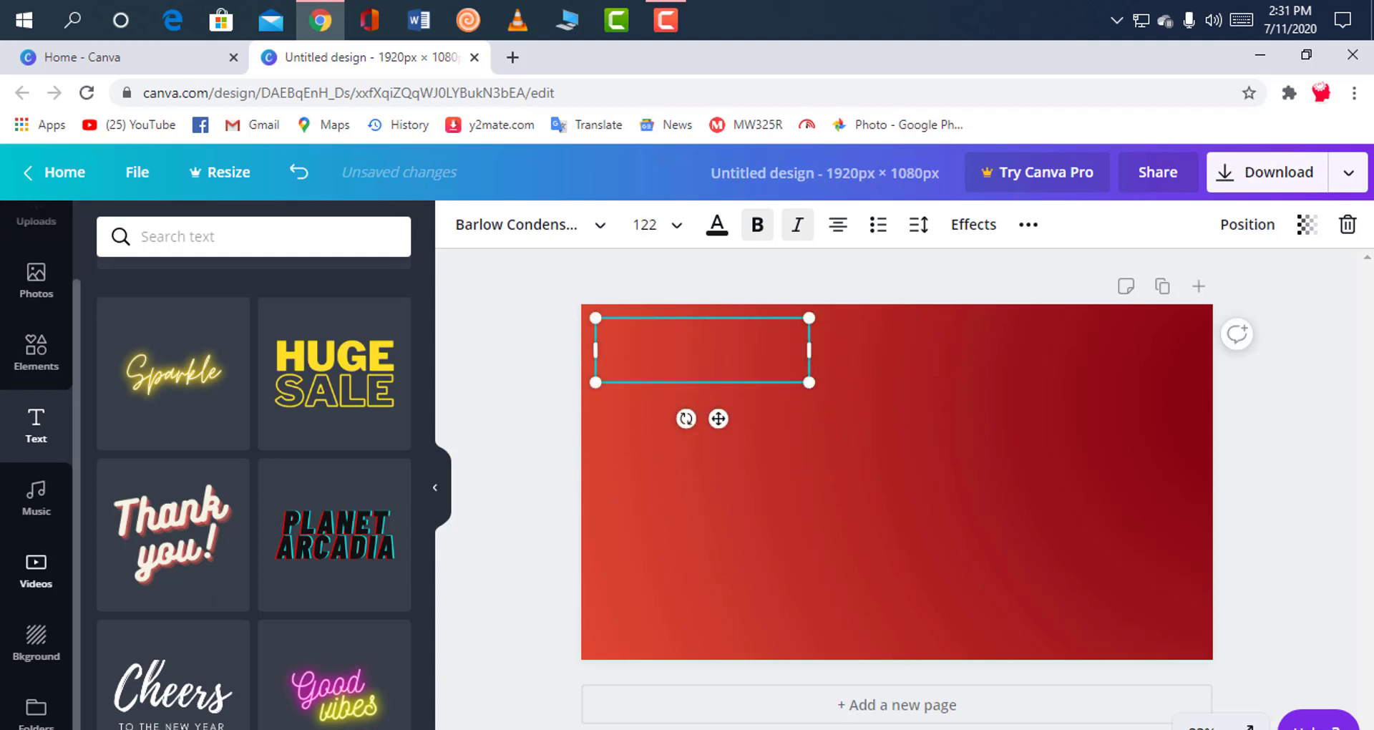
scroll(272, 716, "down", 2)
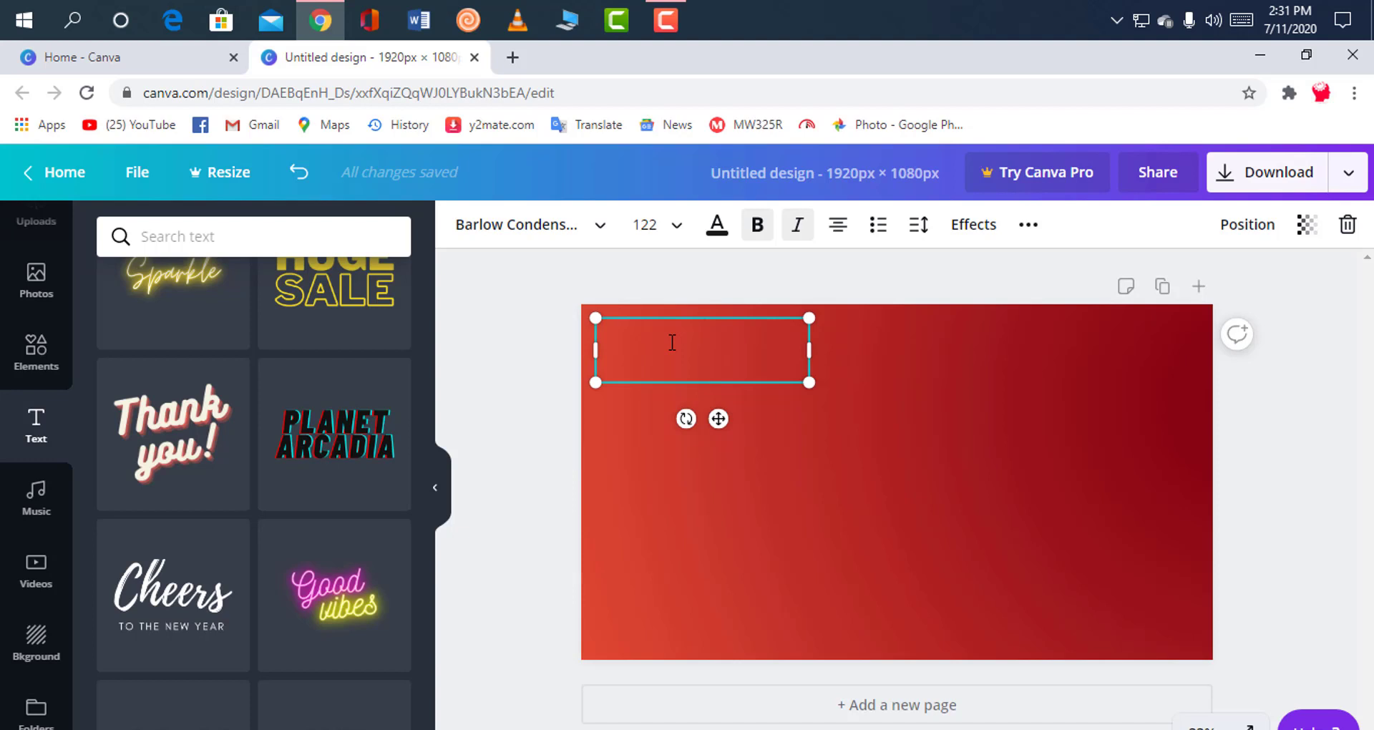
type("H")
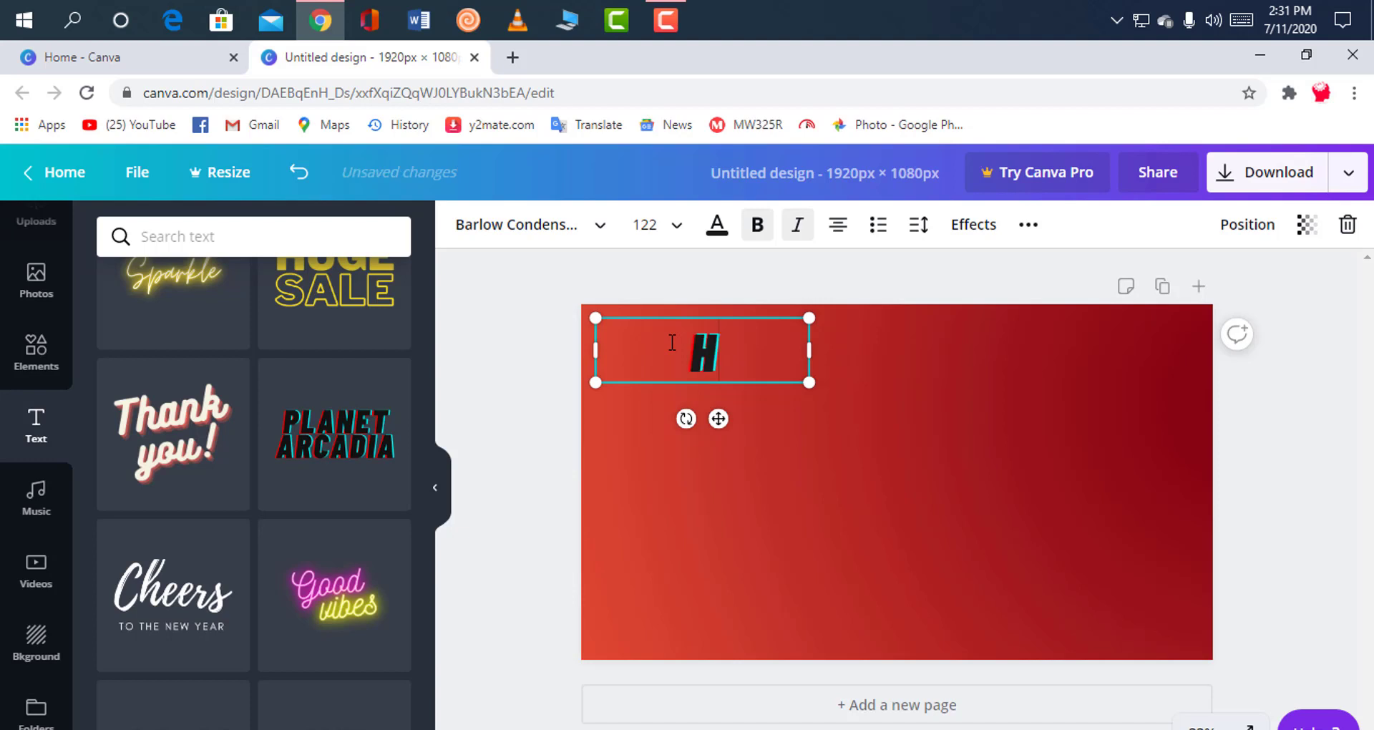
type("OW TO")
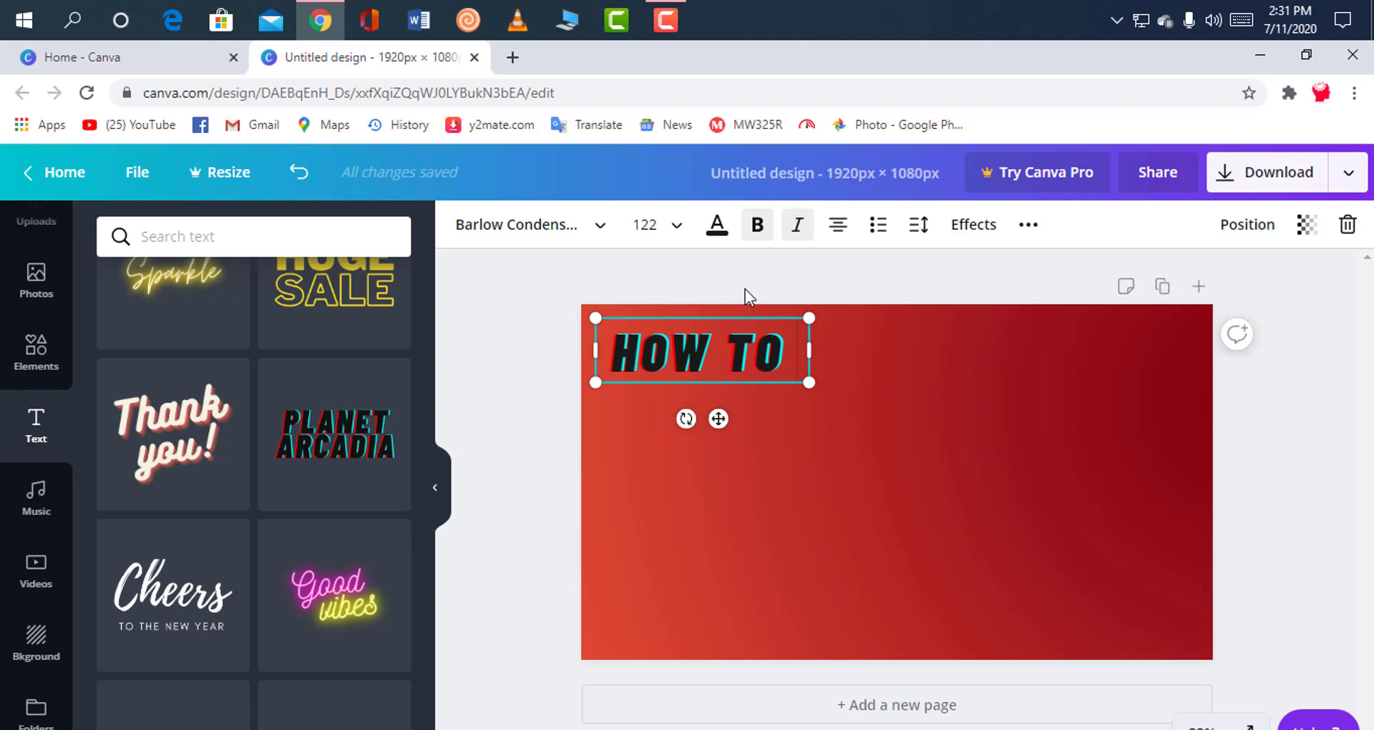
Apply the Festive filter to the red gradient background photo at an intensity of 100.
left_click(851, 509)
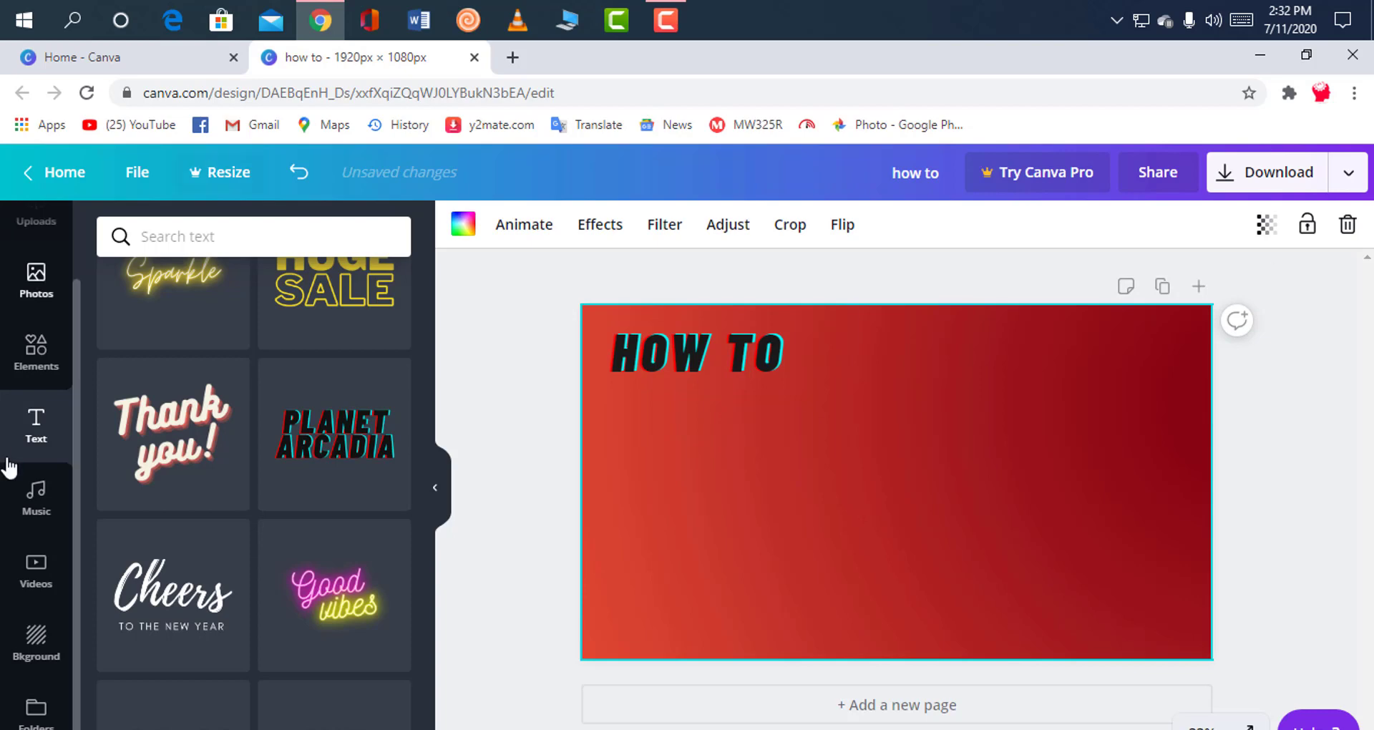
scroll(249, 639, "down", 3)
scroll(245, 635, "up", 6)
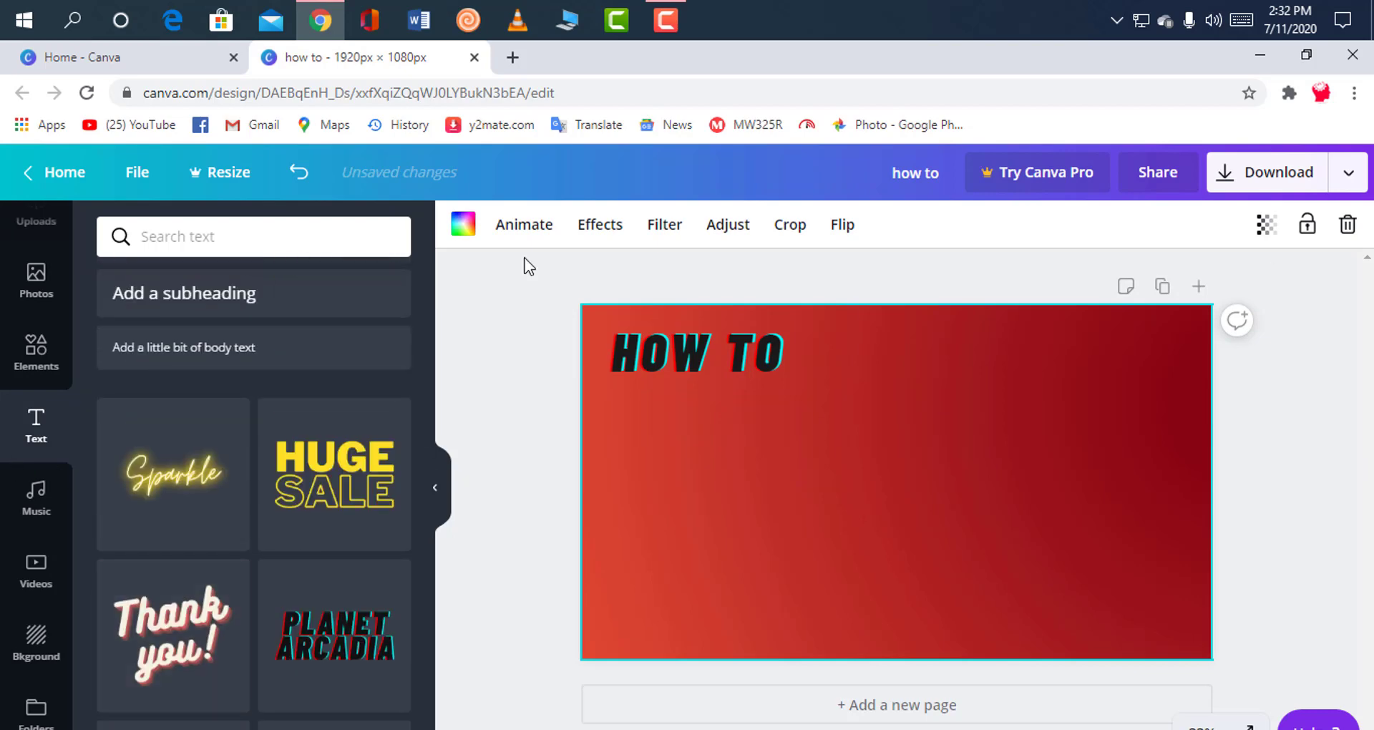
left_click(464, 227)
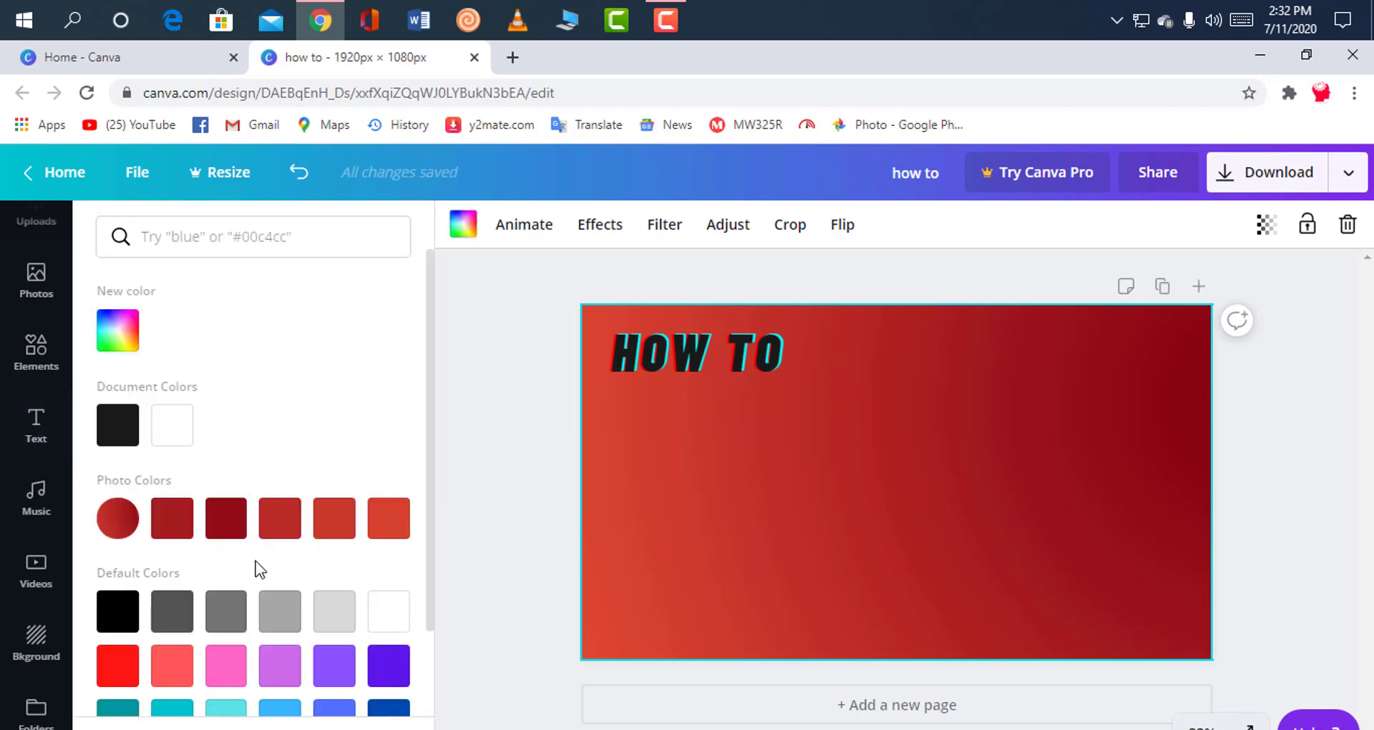
scroll(241, 544, "down", 2)
scroll(240, 527, "up", 2)
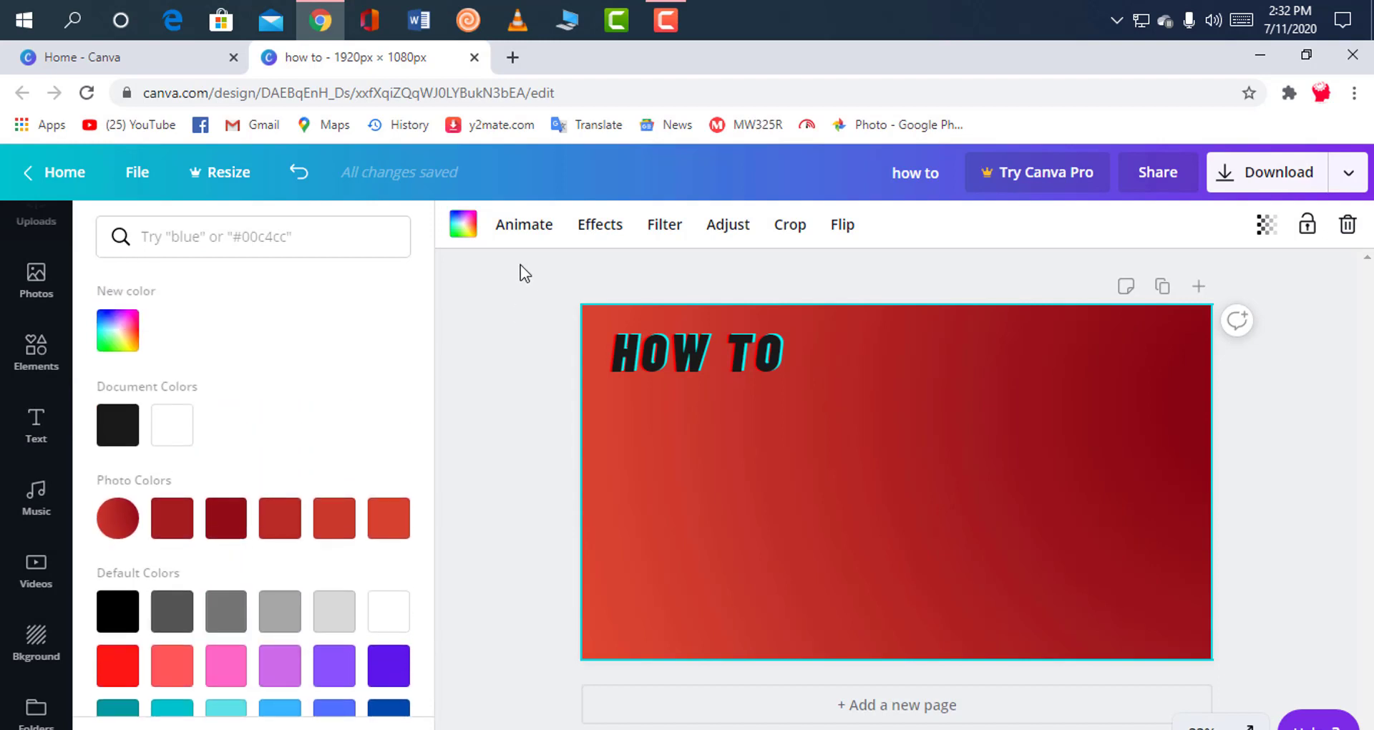
left_click(610, 227)
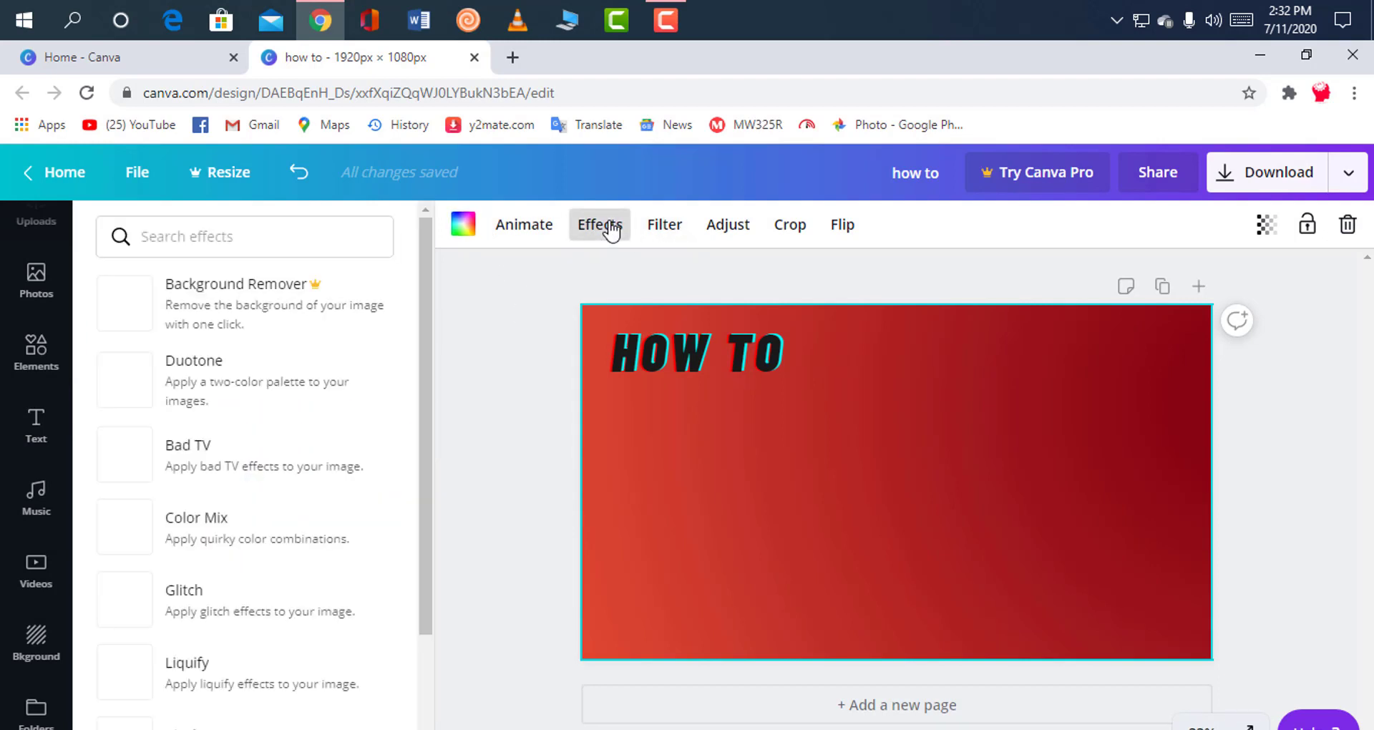
left_click(665, 225)
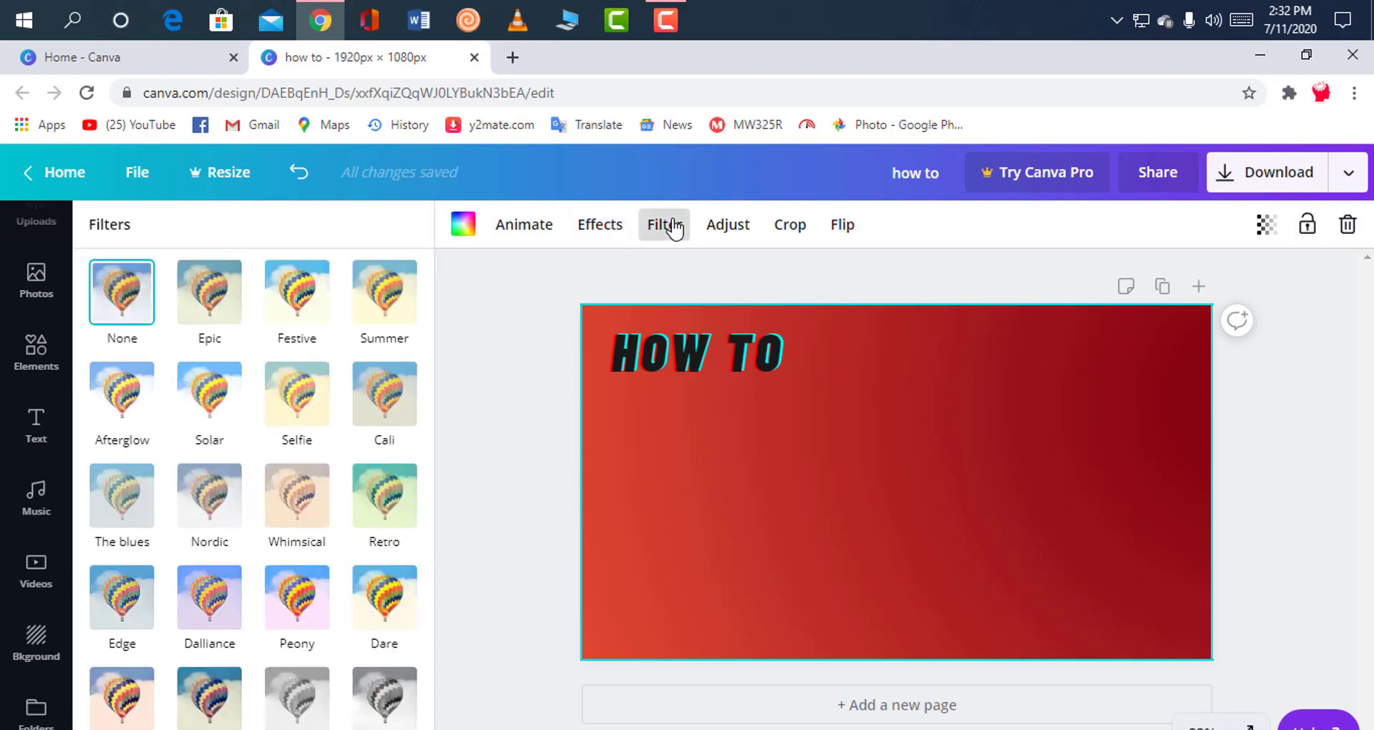
left_click(209, 293)
left_click(285, 293)
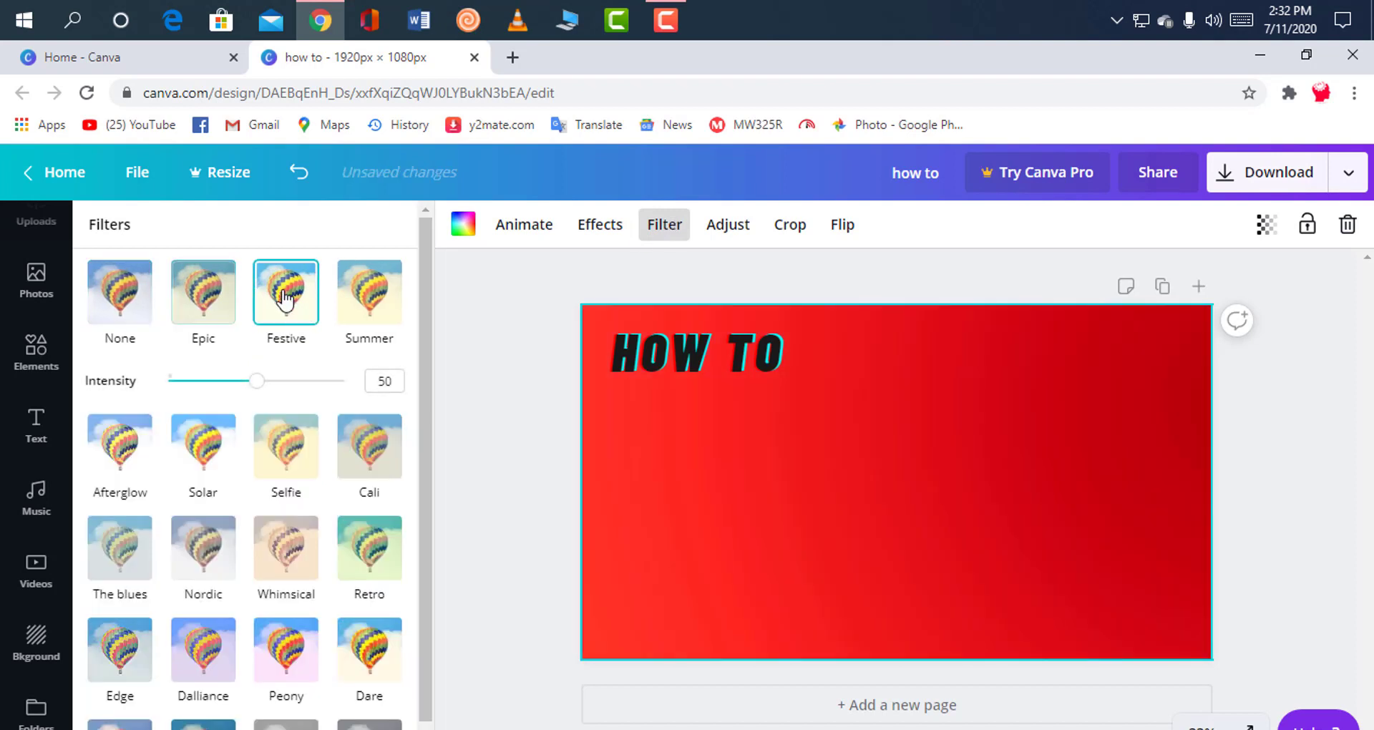
left_click_drag(267, 383, 398, 407)
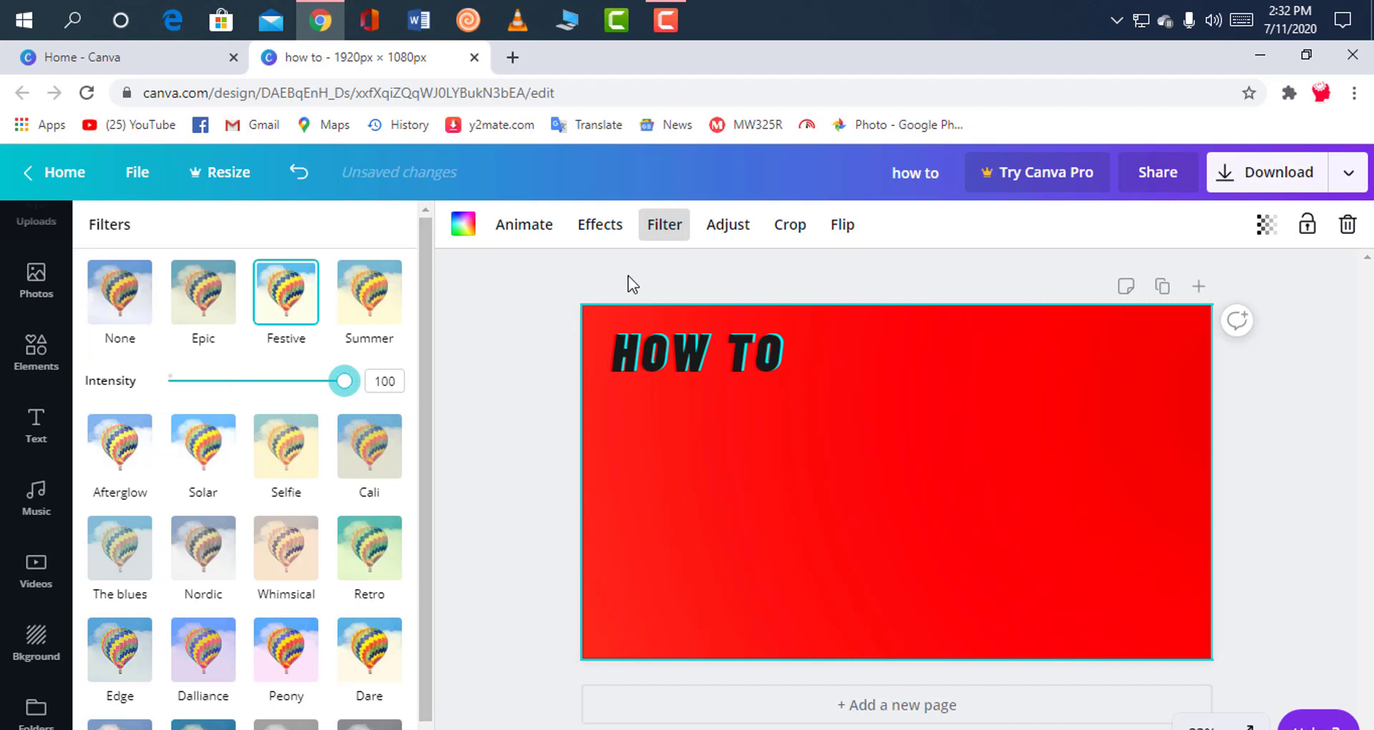
left_click(727, 226)
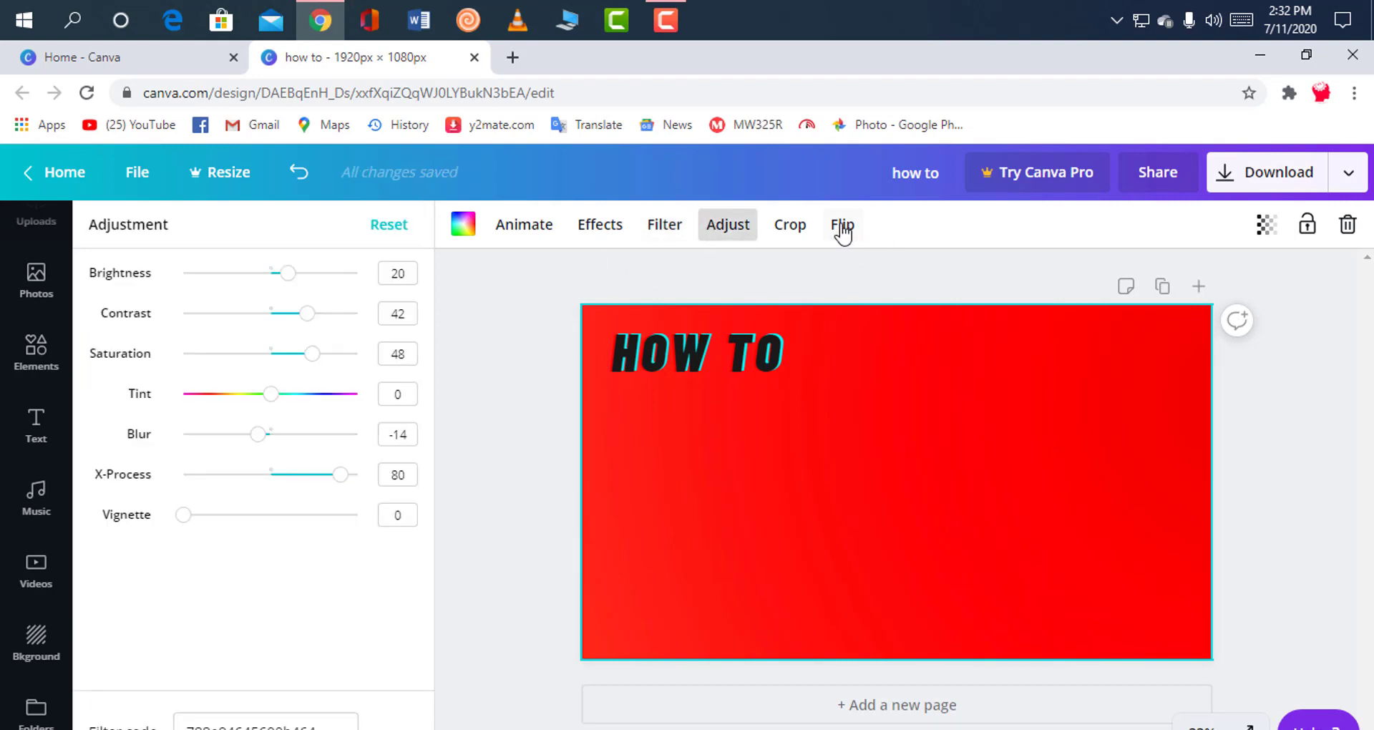
left_click(805, 228)
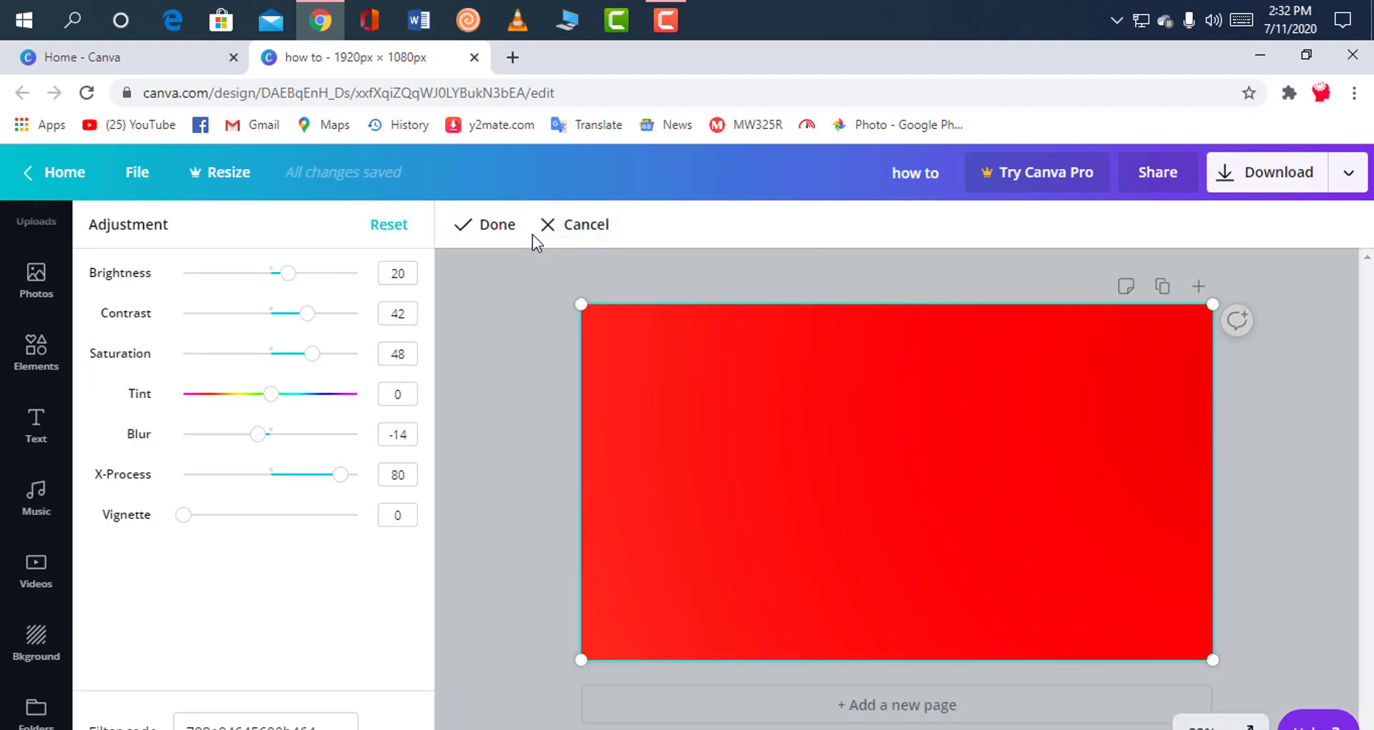
left_click(564, 232)
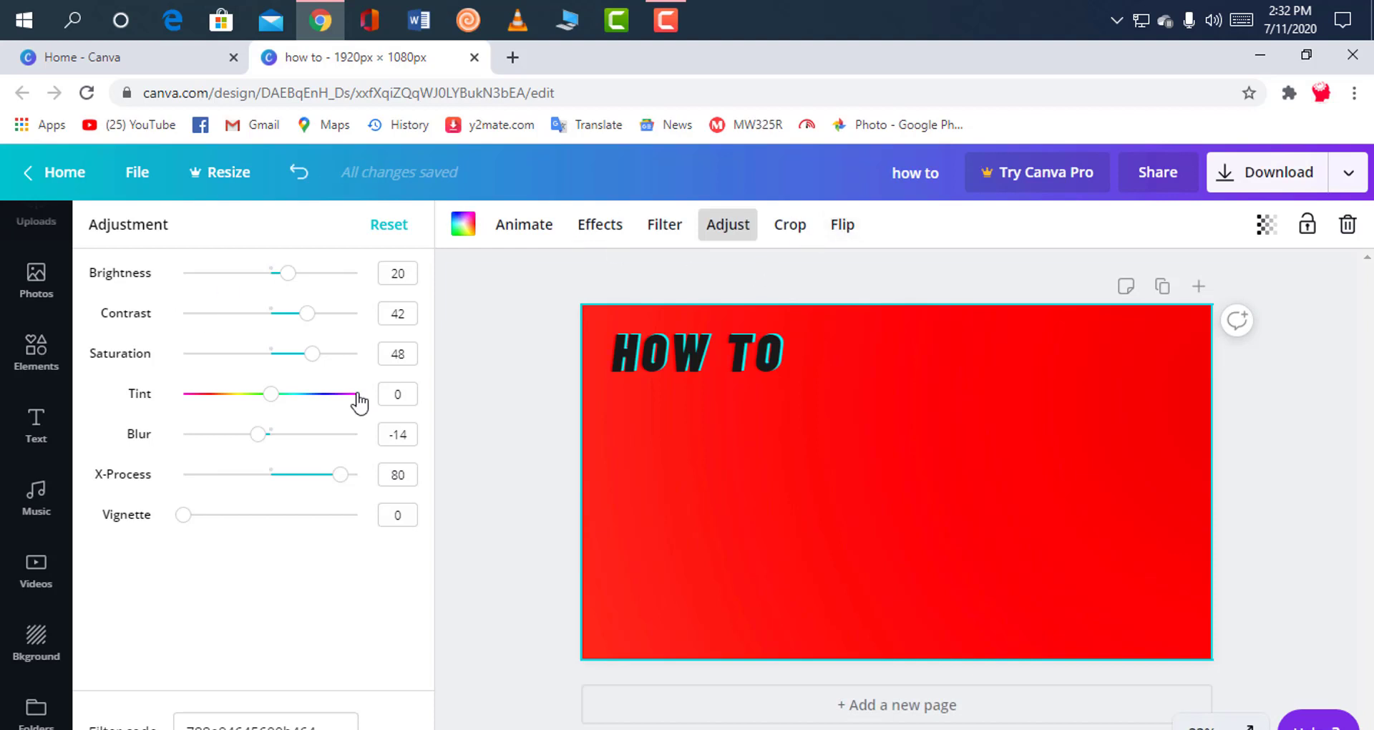
left_click(56, 171)
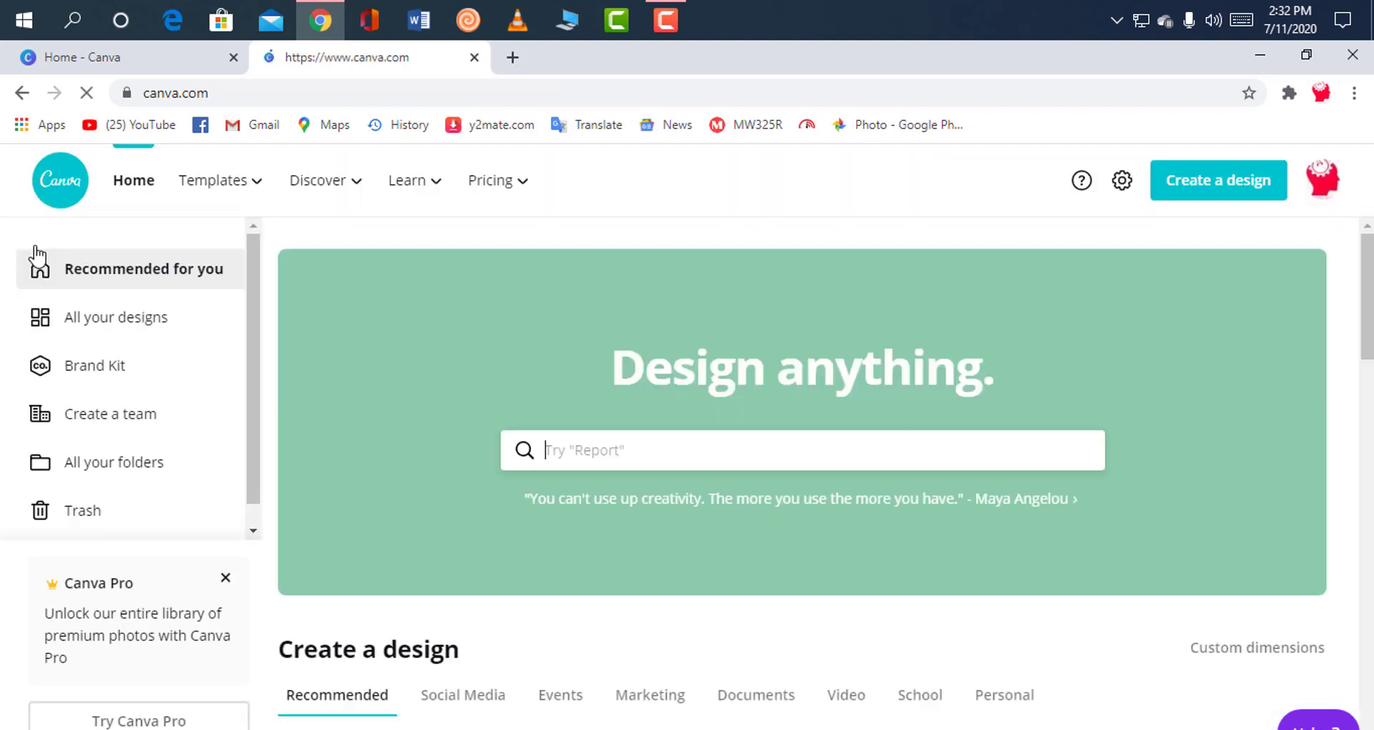
left_click(19, 93)
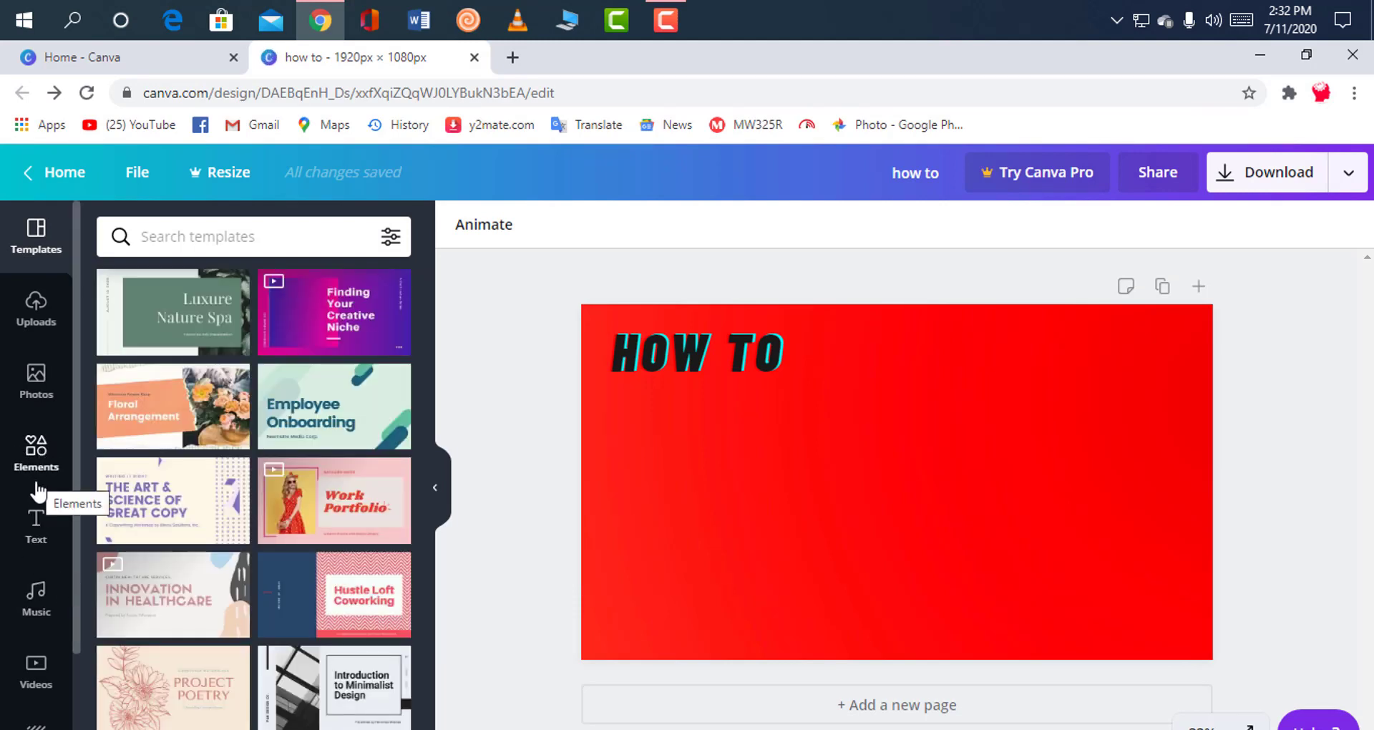
Upload the YouTube logo image, the file starting with yt_1200, from the Pictures folder.
left_click(35, 304)
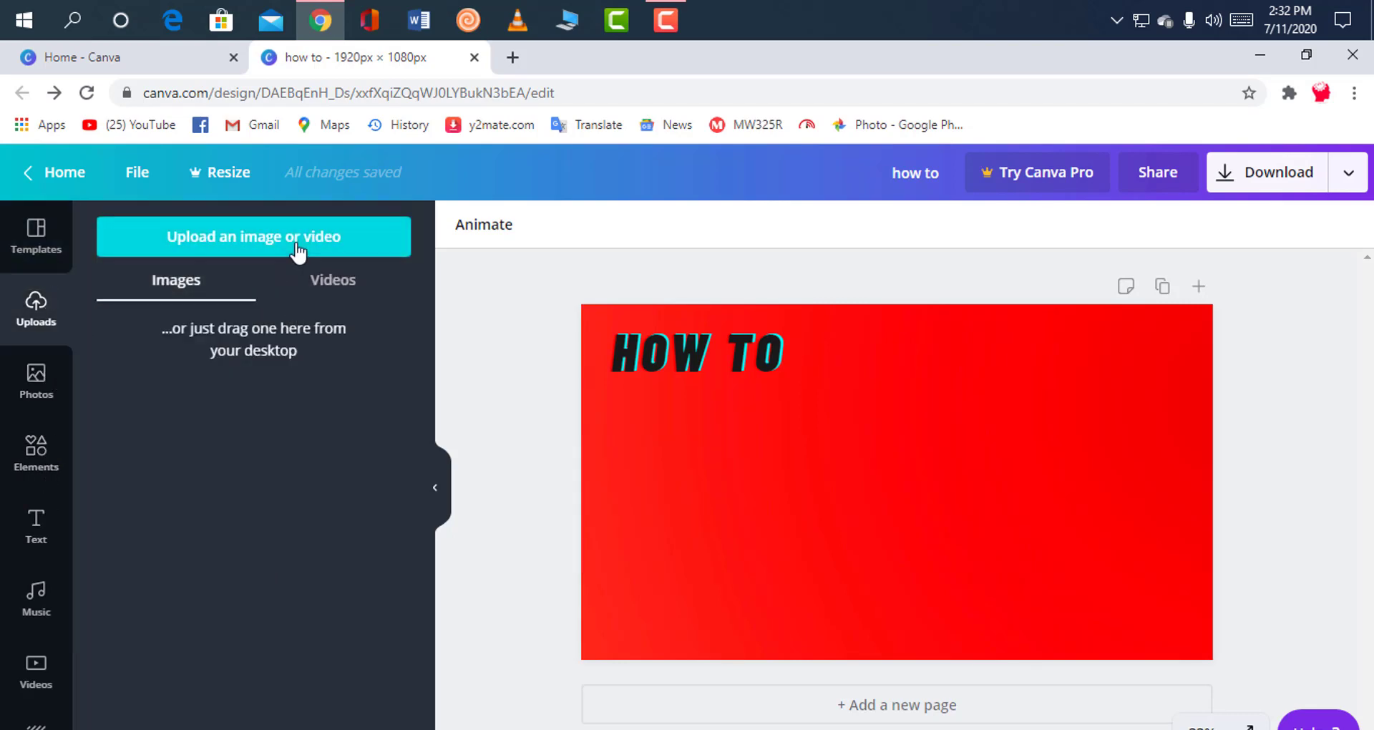
left_click(297, 247)
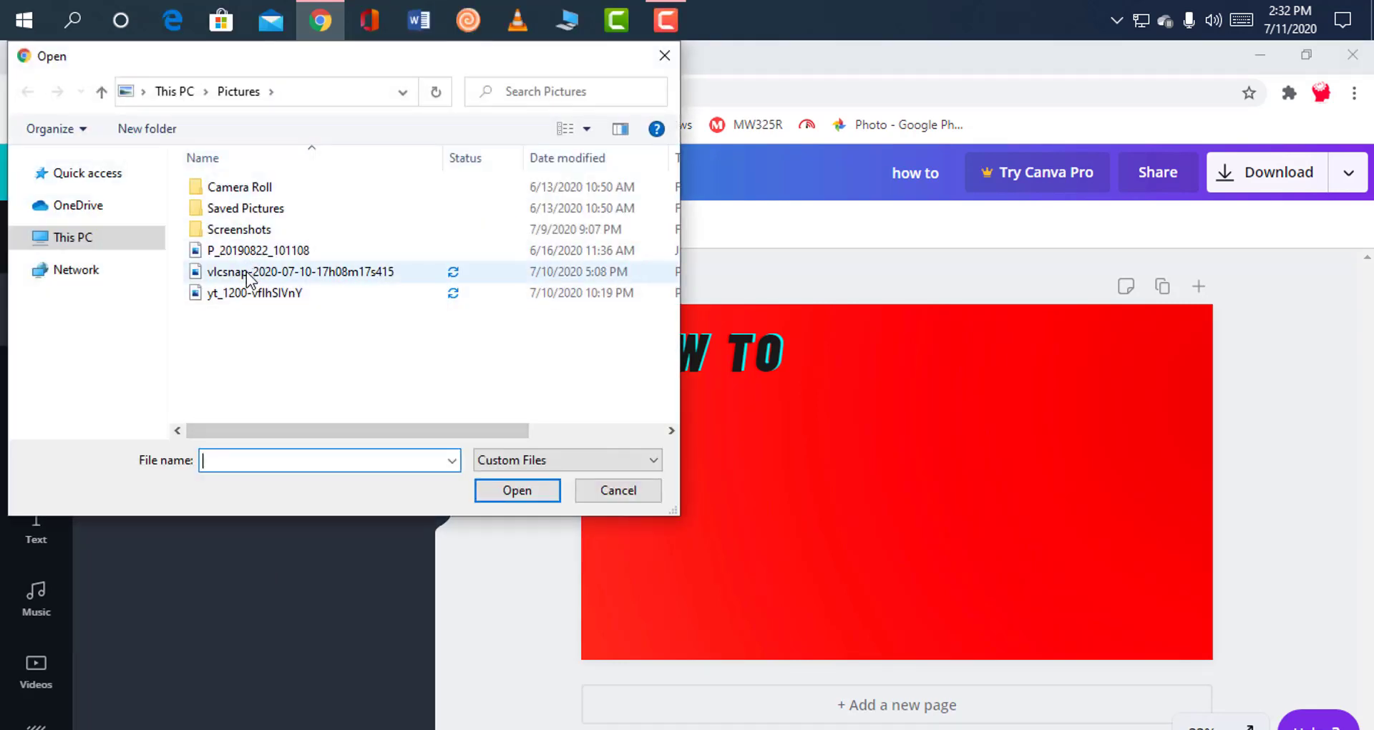
left_click(246, 294)
left_click(548, 492)
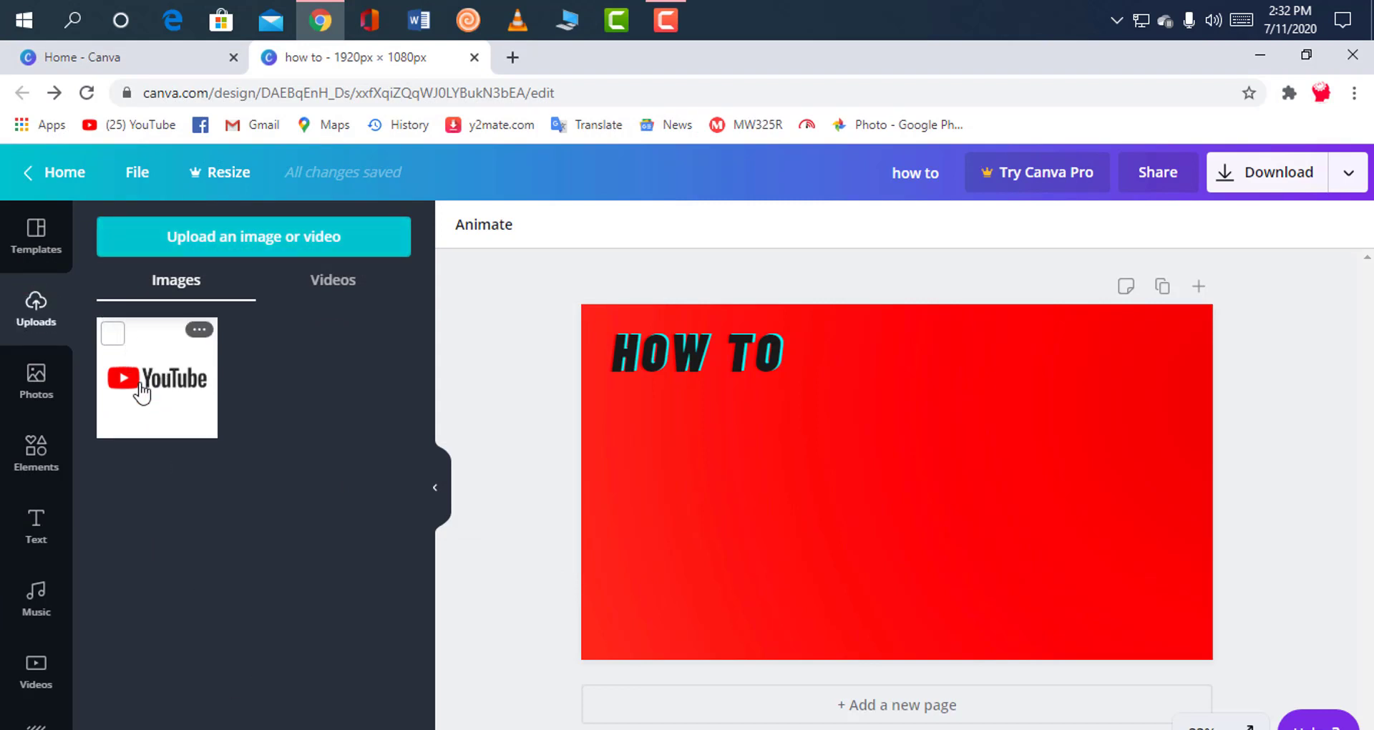
Add the uploaded YouTube logo to the page and scale it down to about 386 × 386.
left_click(142, 386)
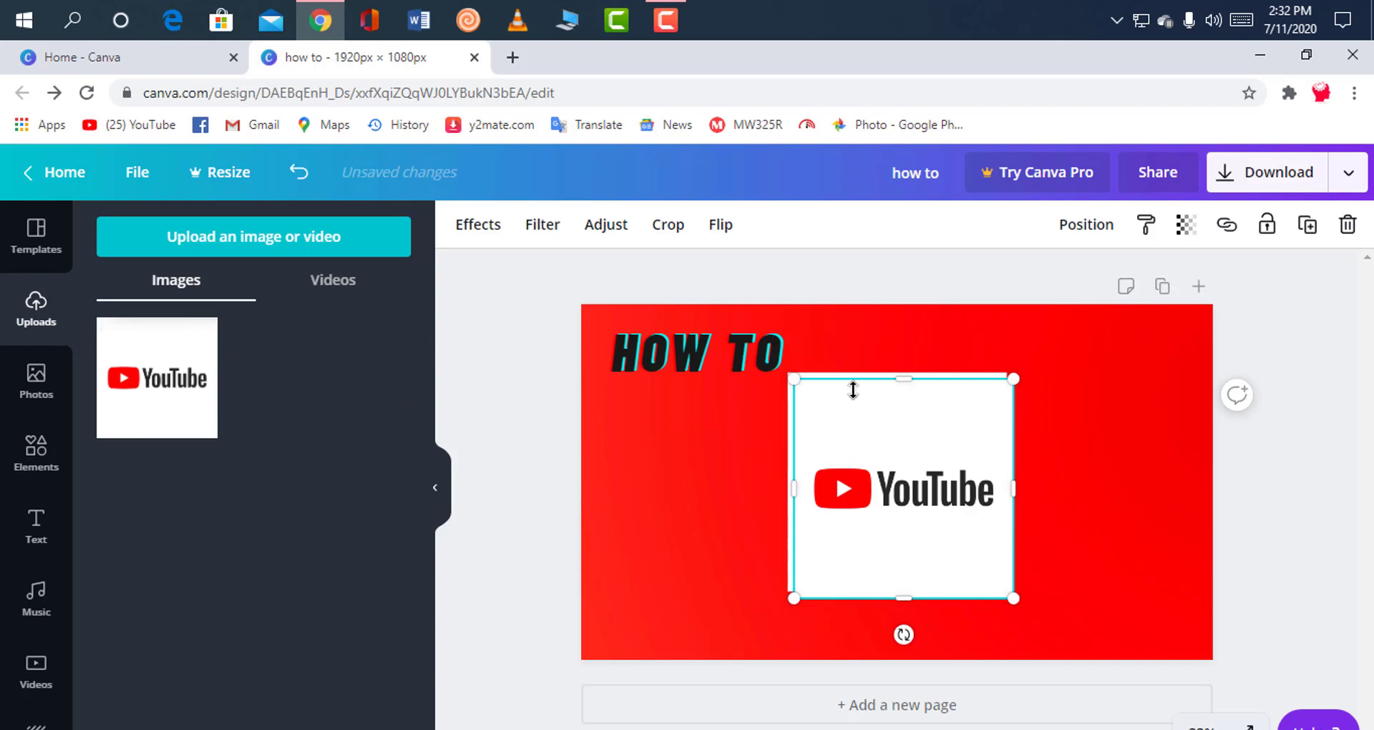
left_click_drag(805, 387, 852, 435)
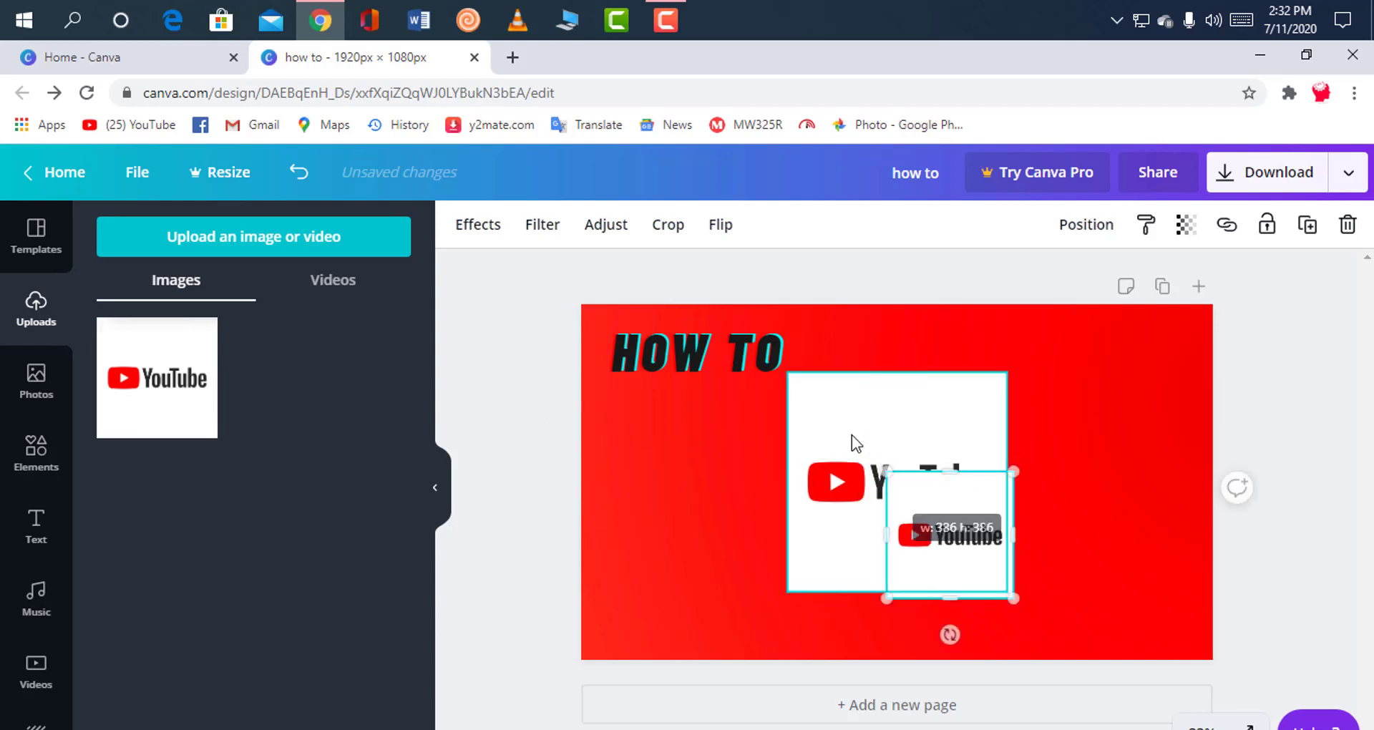
right_click(851, 435)
left_click(887, 451)
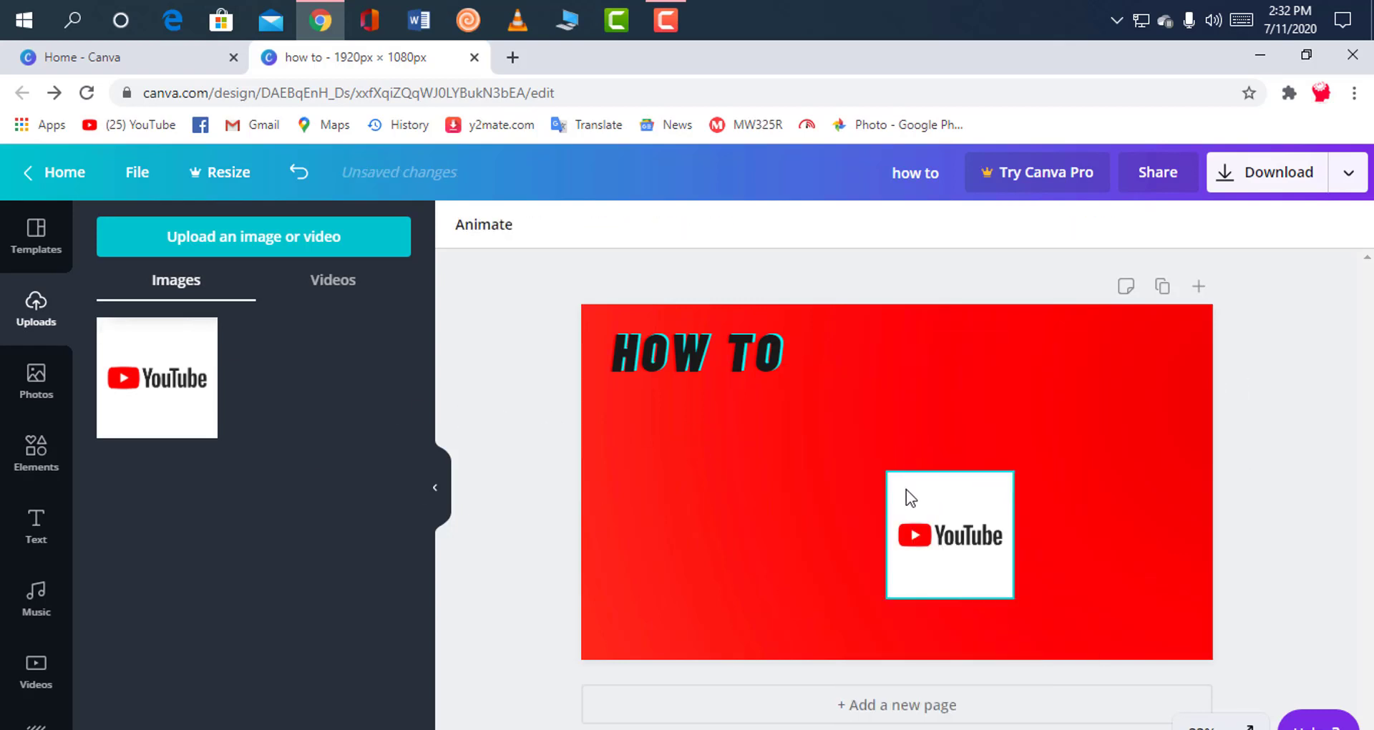
Move the YouTube logo just below the HOW TO text and shrink it slightly from two opposite corners.
left_click_drag(910, 498, 743, 415)
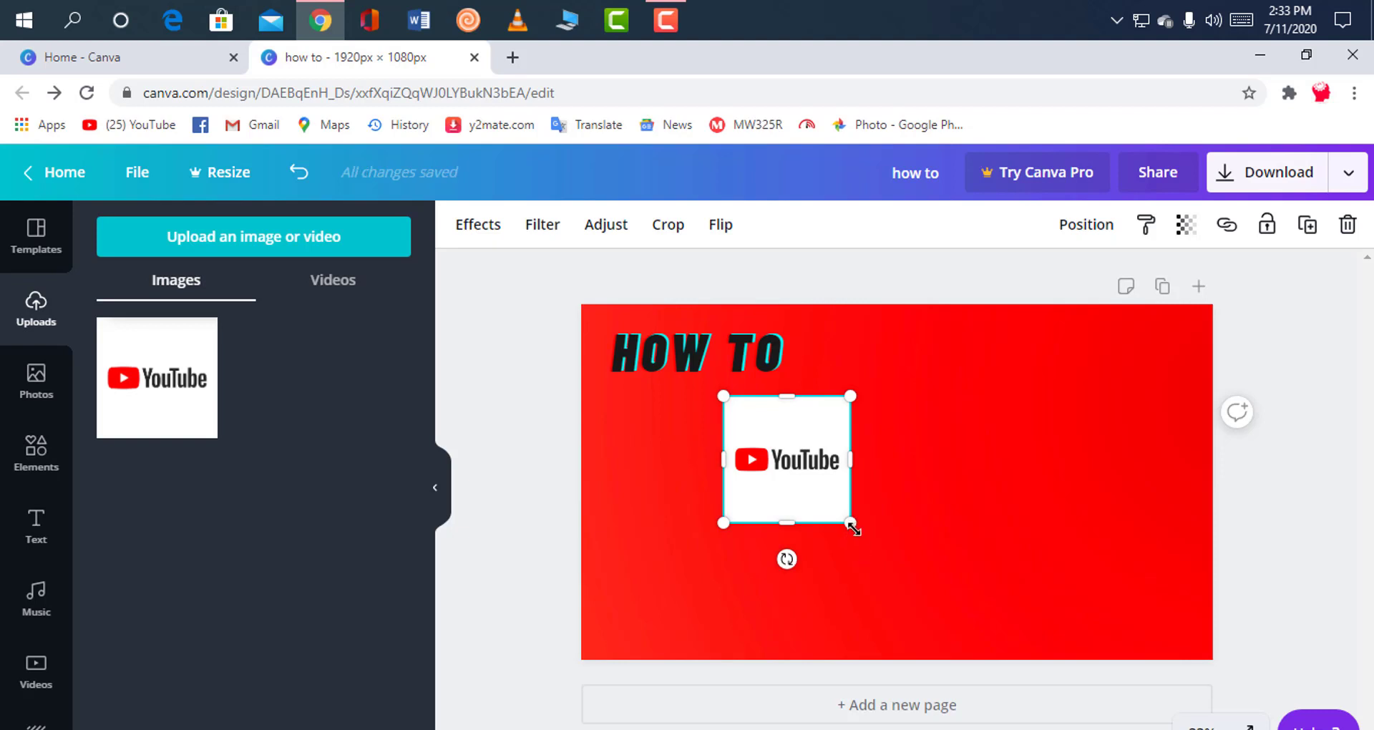
left_click_drag(853, 528, 841, 512)
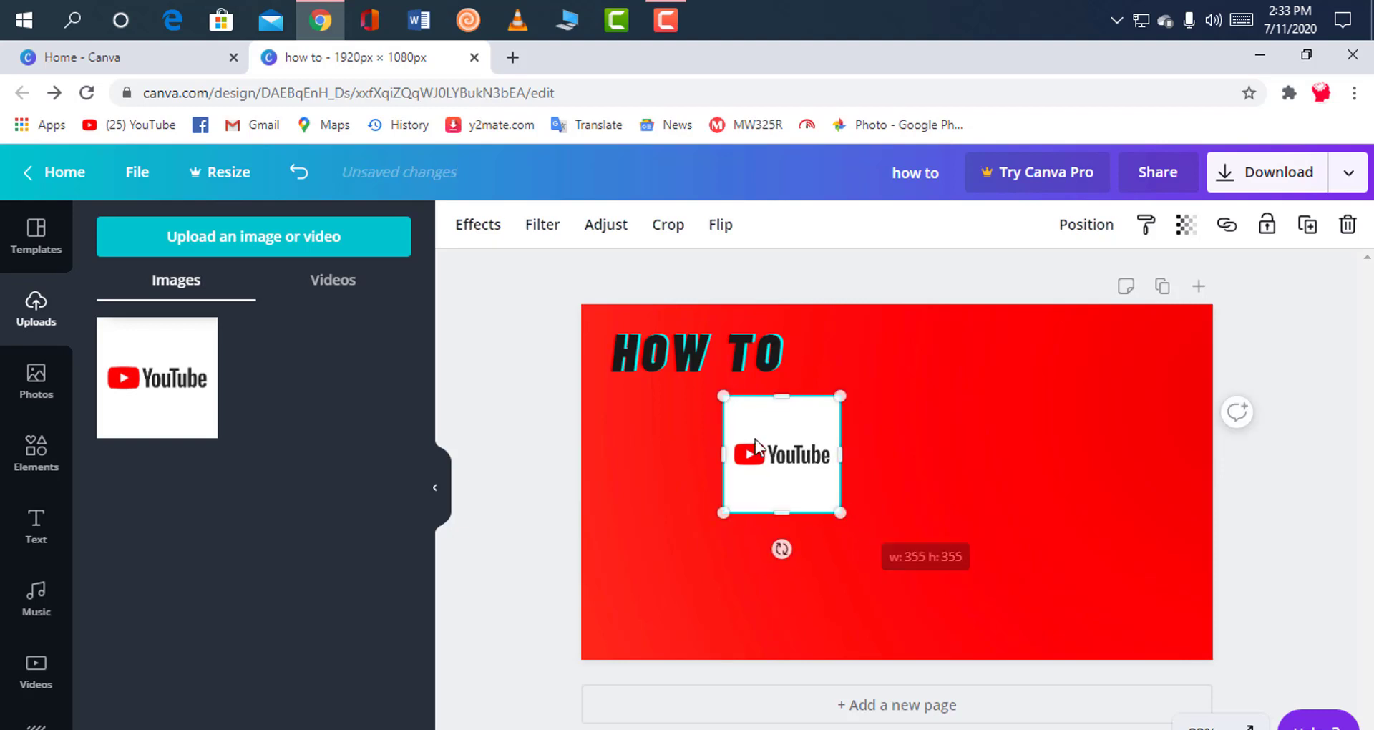
left_click_drag(730, 400, 737, 408)
left_click(653, 575)
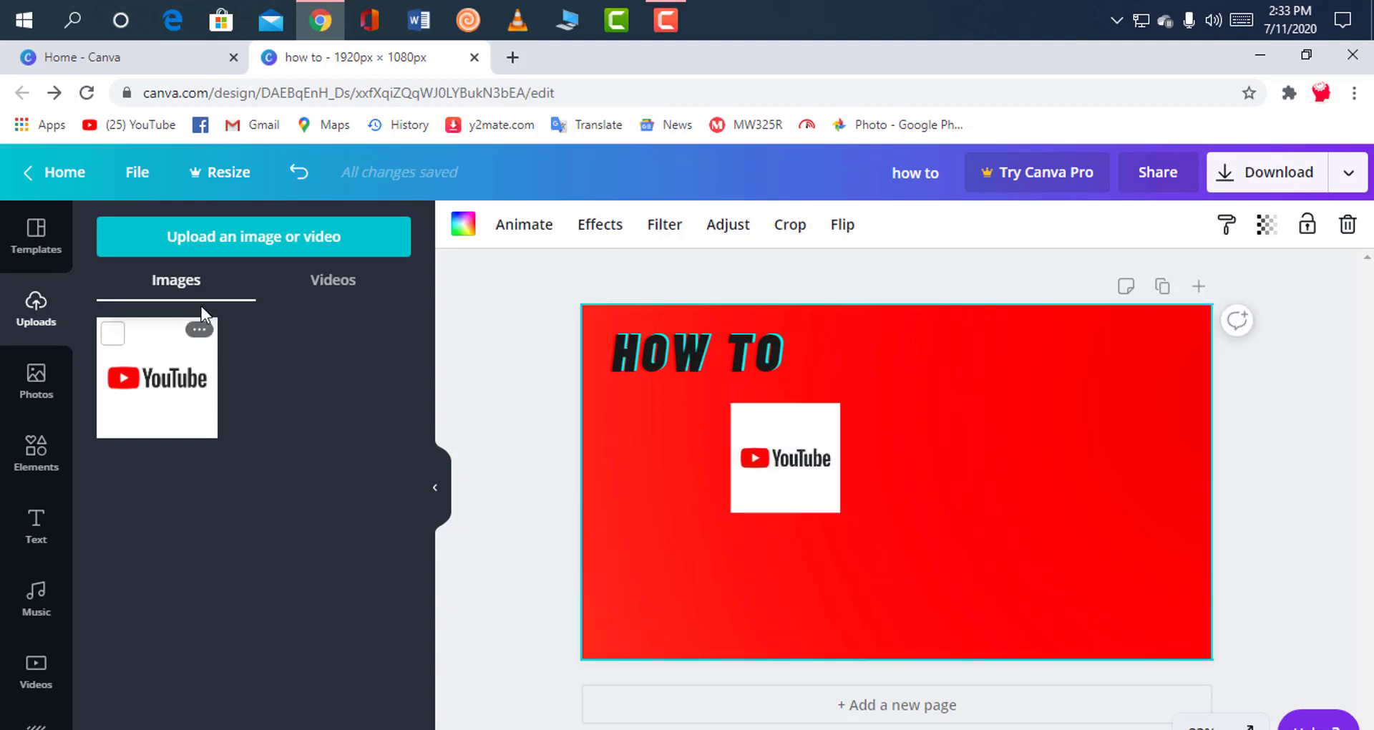
Browse the ready-made text styles for a bold design that suits a second line of text.
left_click(37, 527)
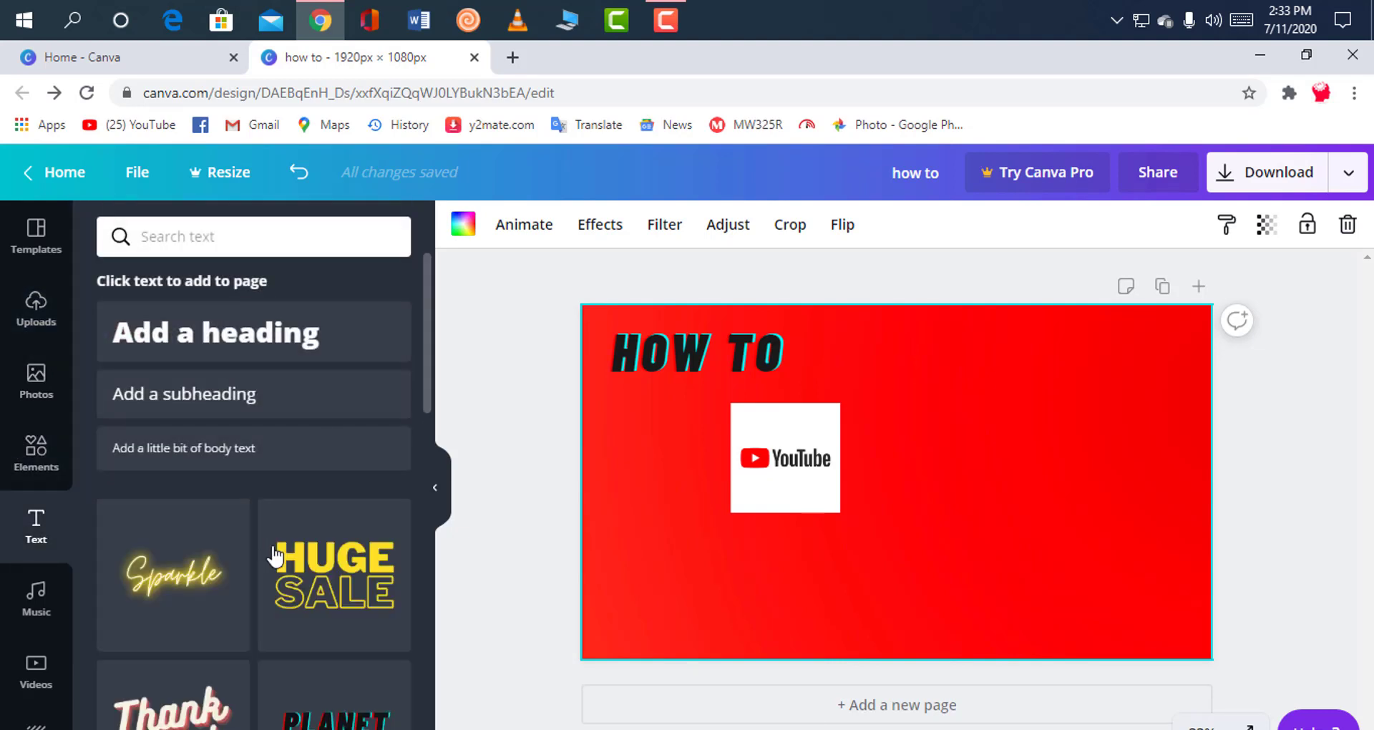
scroll(247, 585, "down", 1)
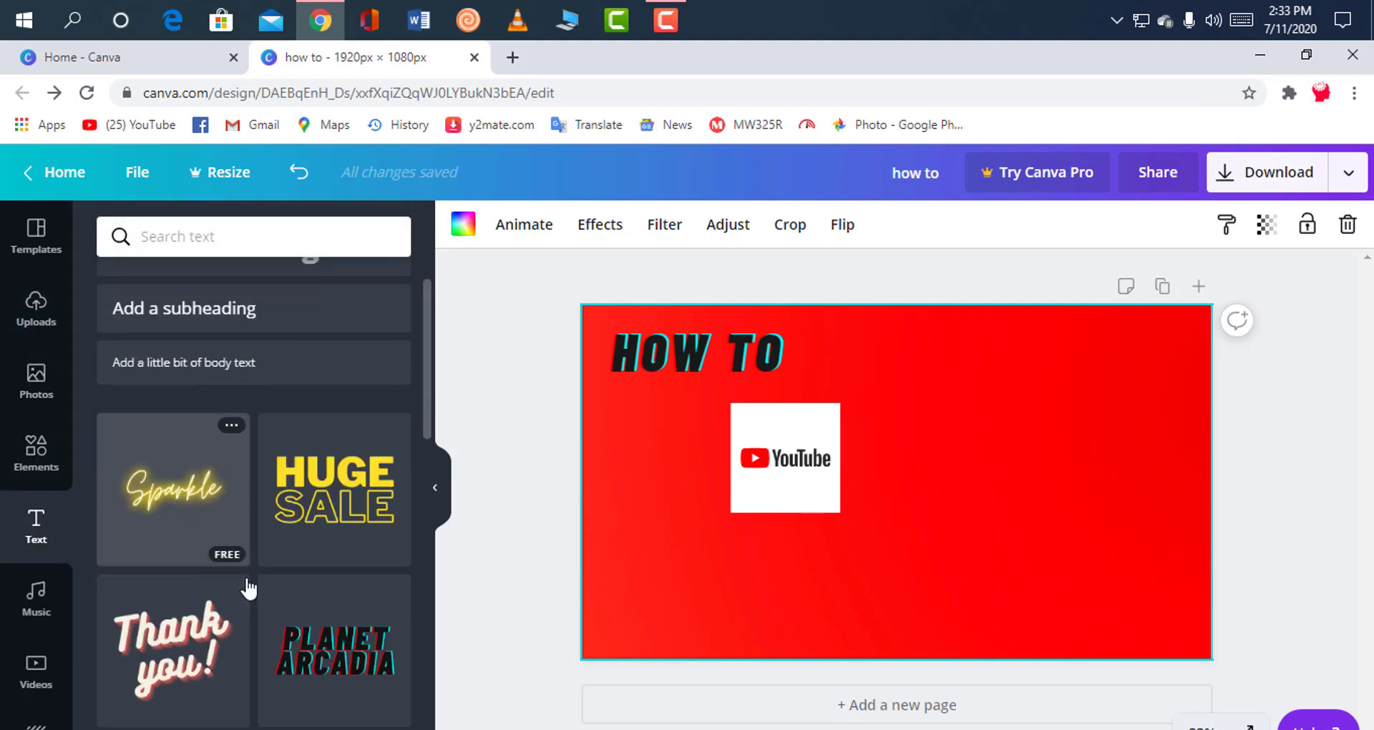
scroll(291, 641, "down", 5)
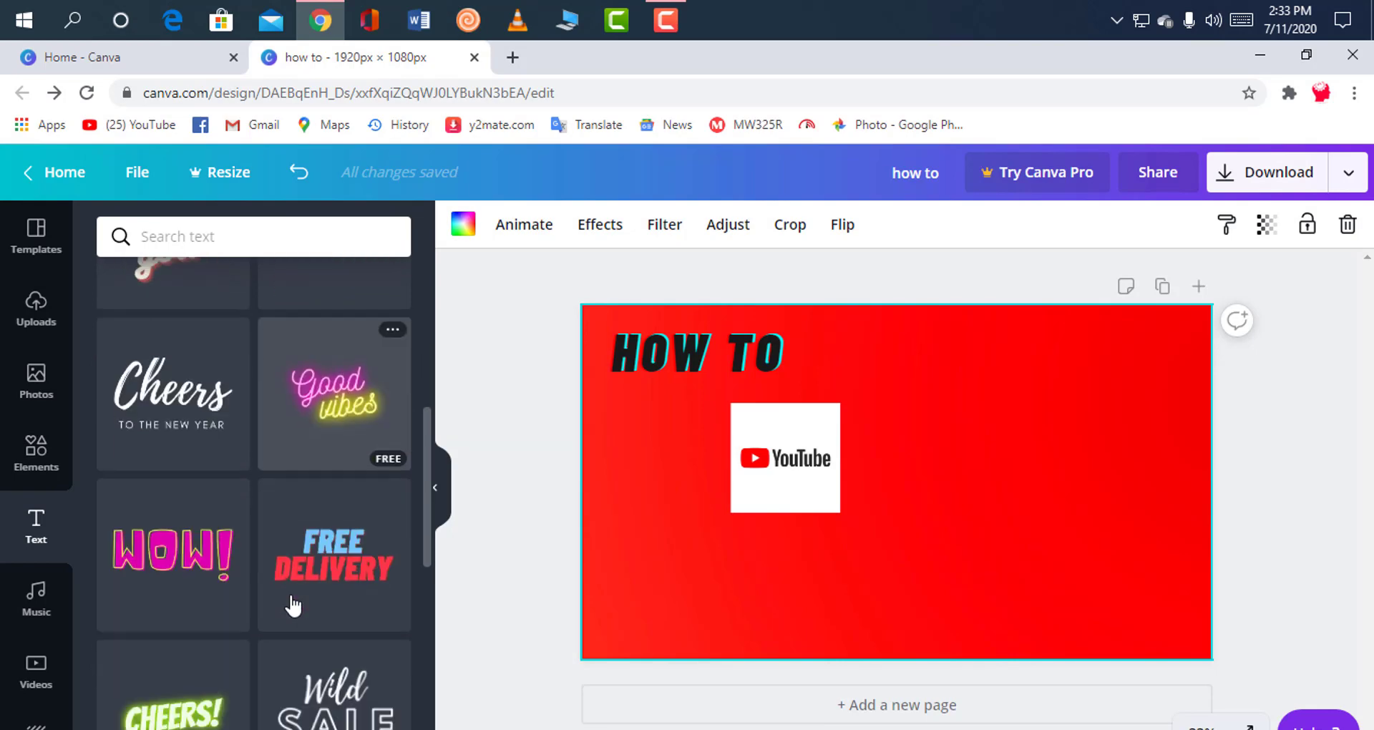
scroll(293, 606, "down", 9)
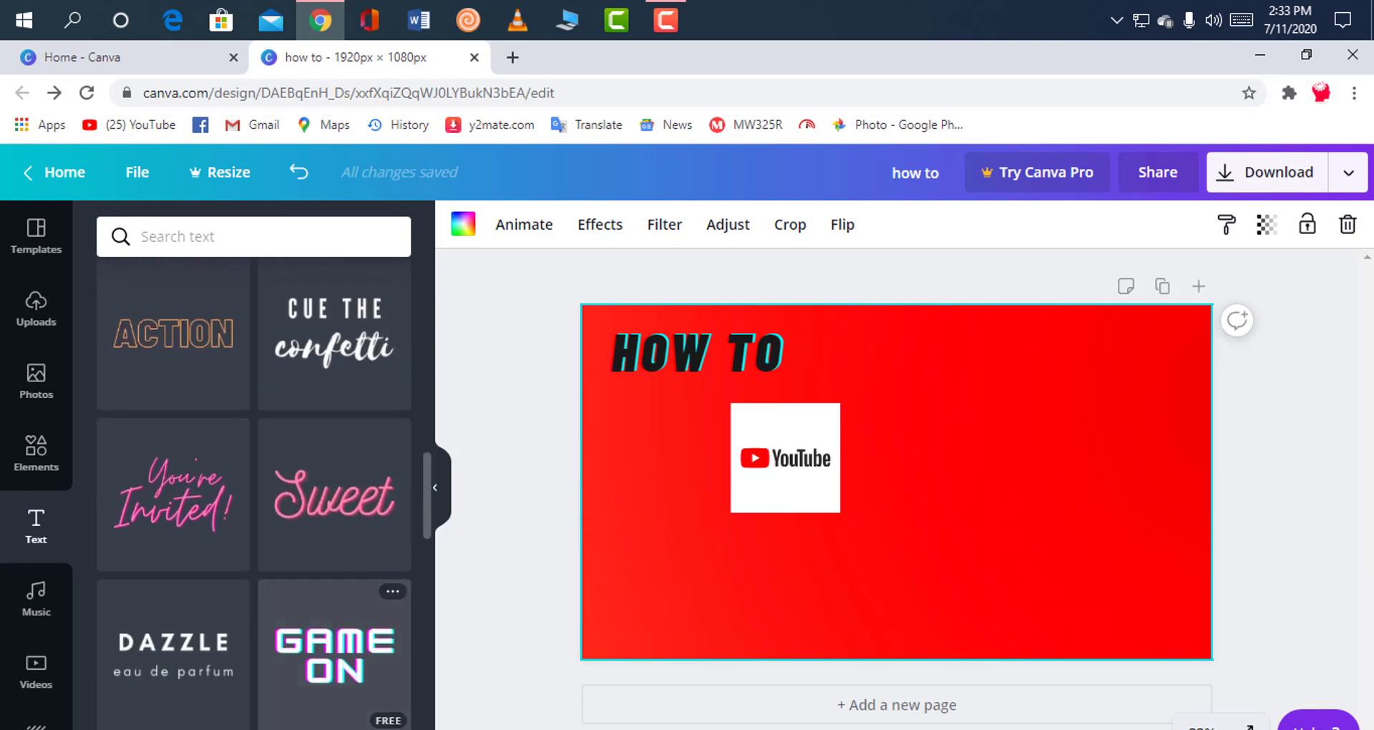
scroll(293, 606, "down", 13)
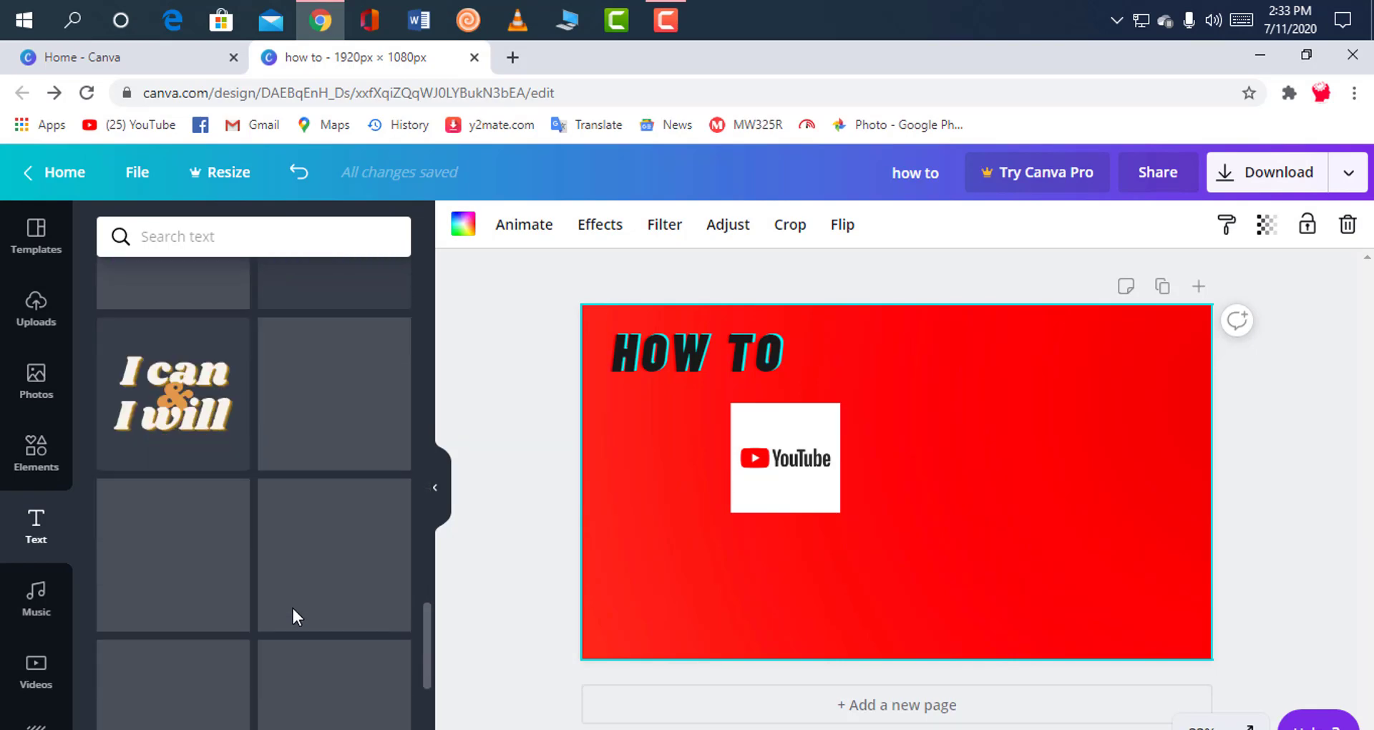
scroll(293, 609, "down", 5)
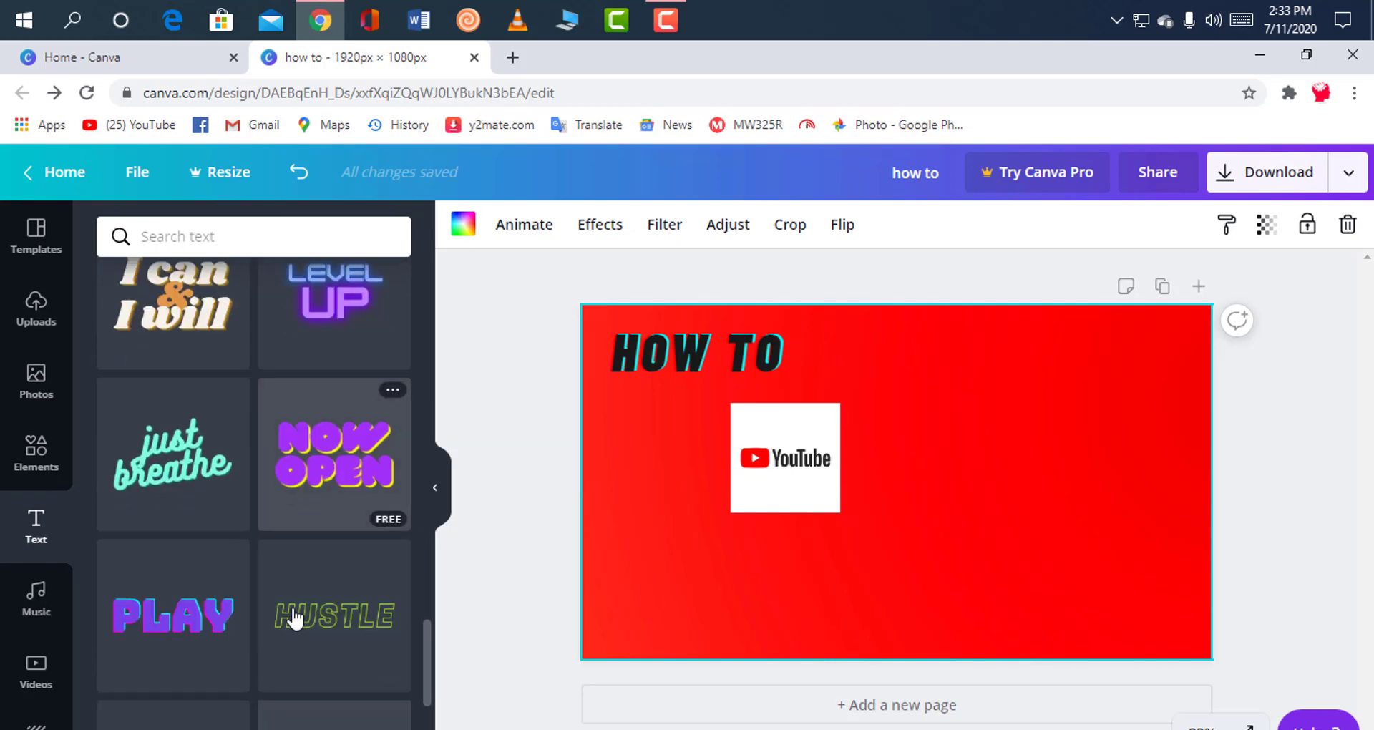
scroll(293, 614, "down", 2)
scroll(214, 622, "down", 2)
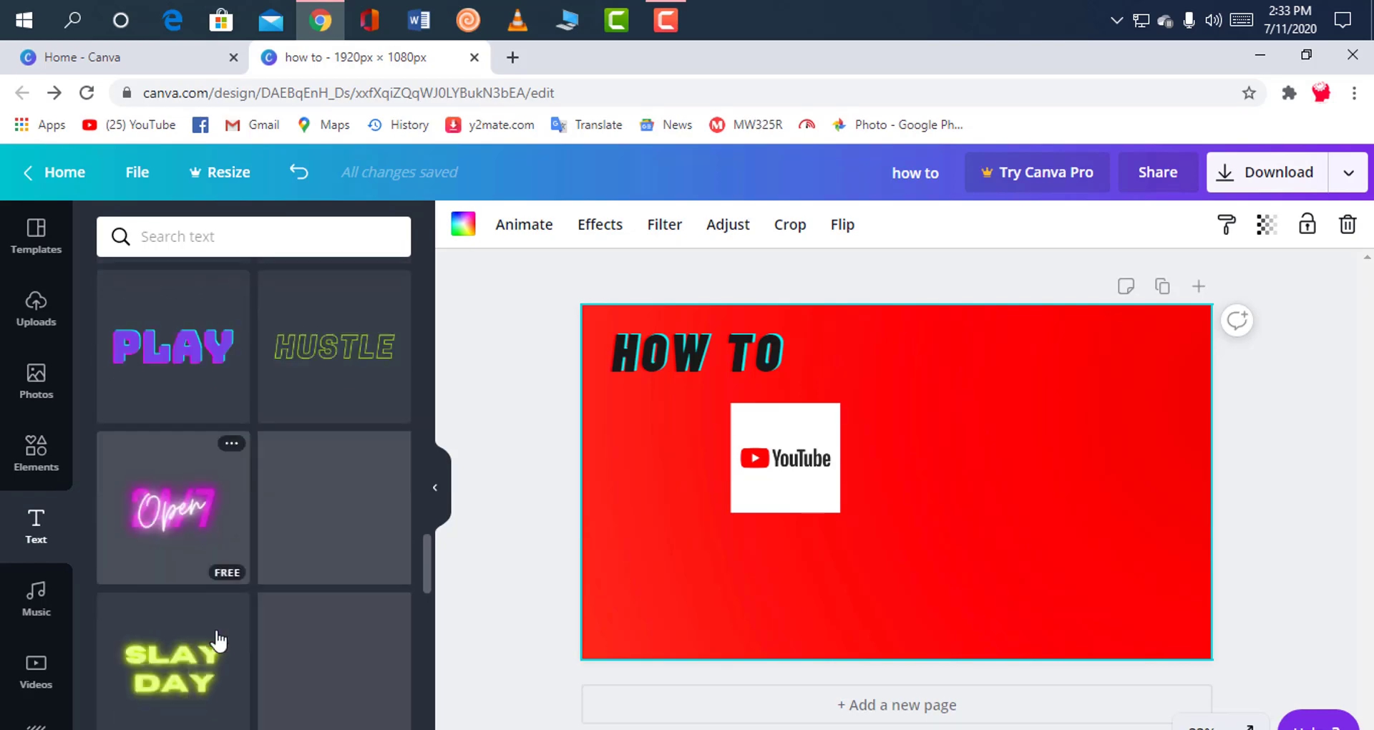
scroll(218, 640, "down", 3)
scroll(290, 610, "up", 2)
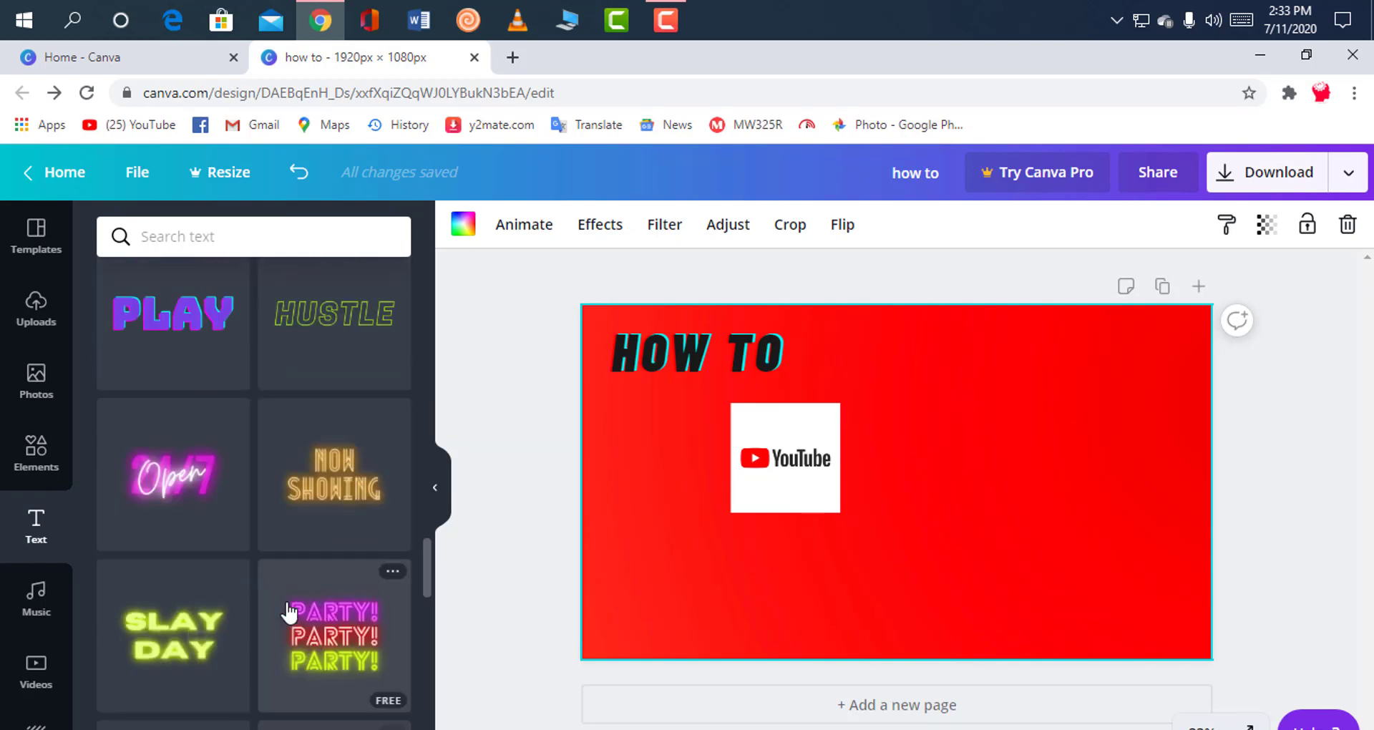
scroll(328, 466, "up", 2)
scroll(305, 508, "up", 2)
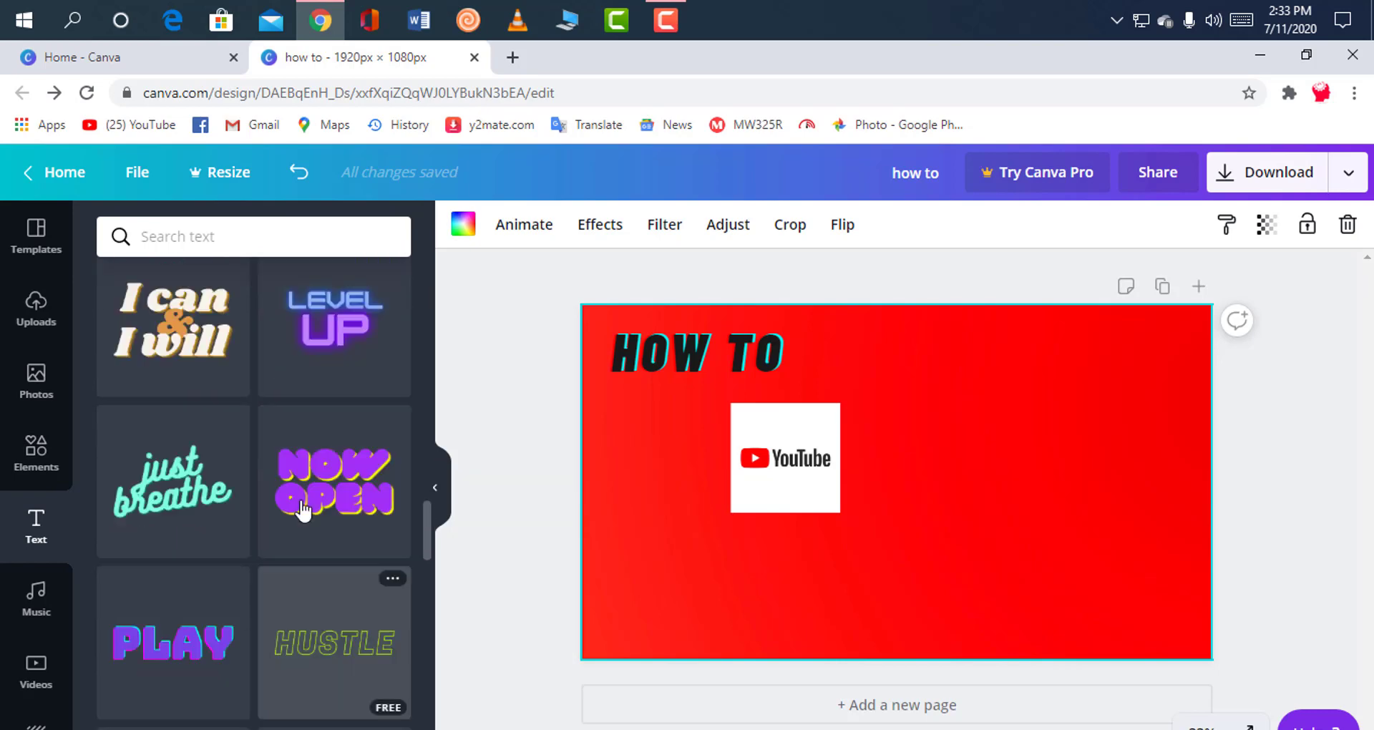
scroll(329, 522, "up", 6)
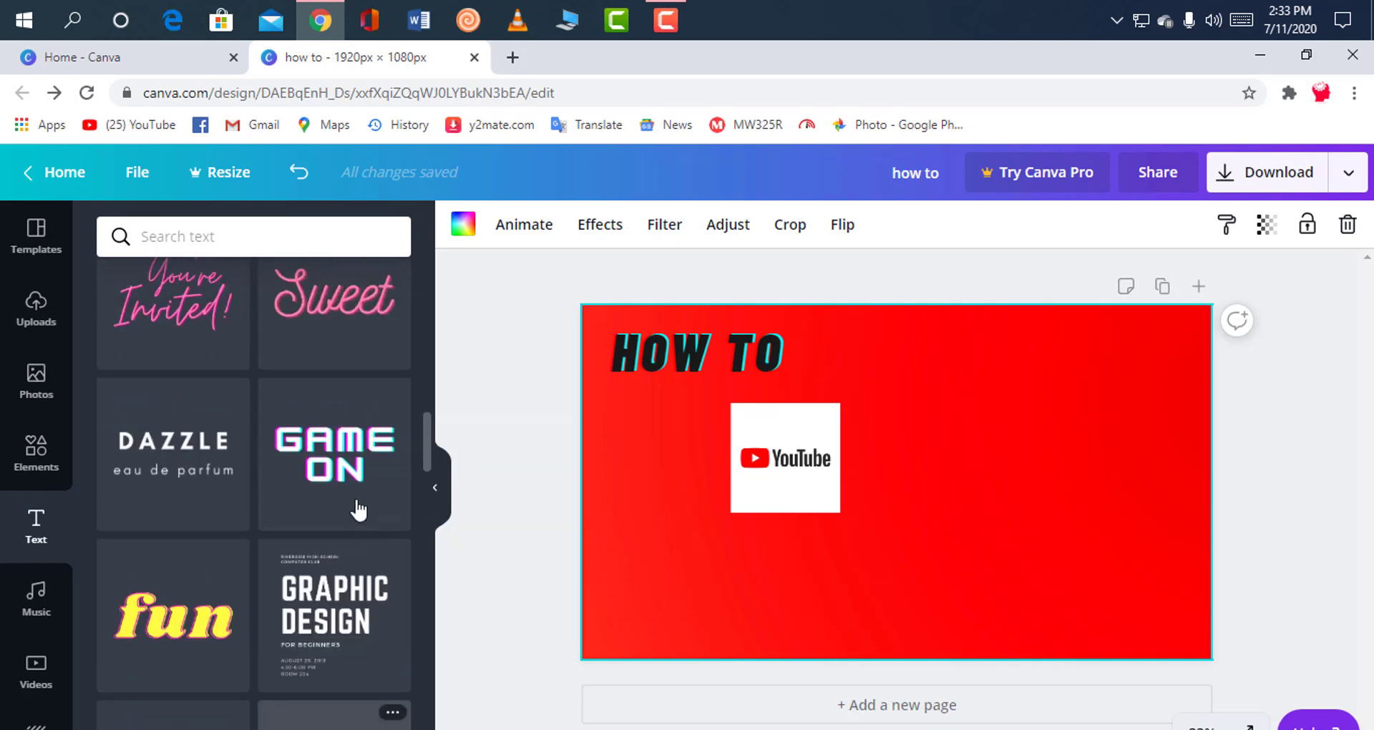
scroll(341, 622, "up", 4)
scroll(329, 630, "down", 1)
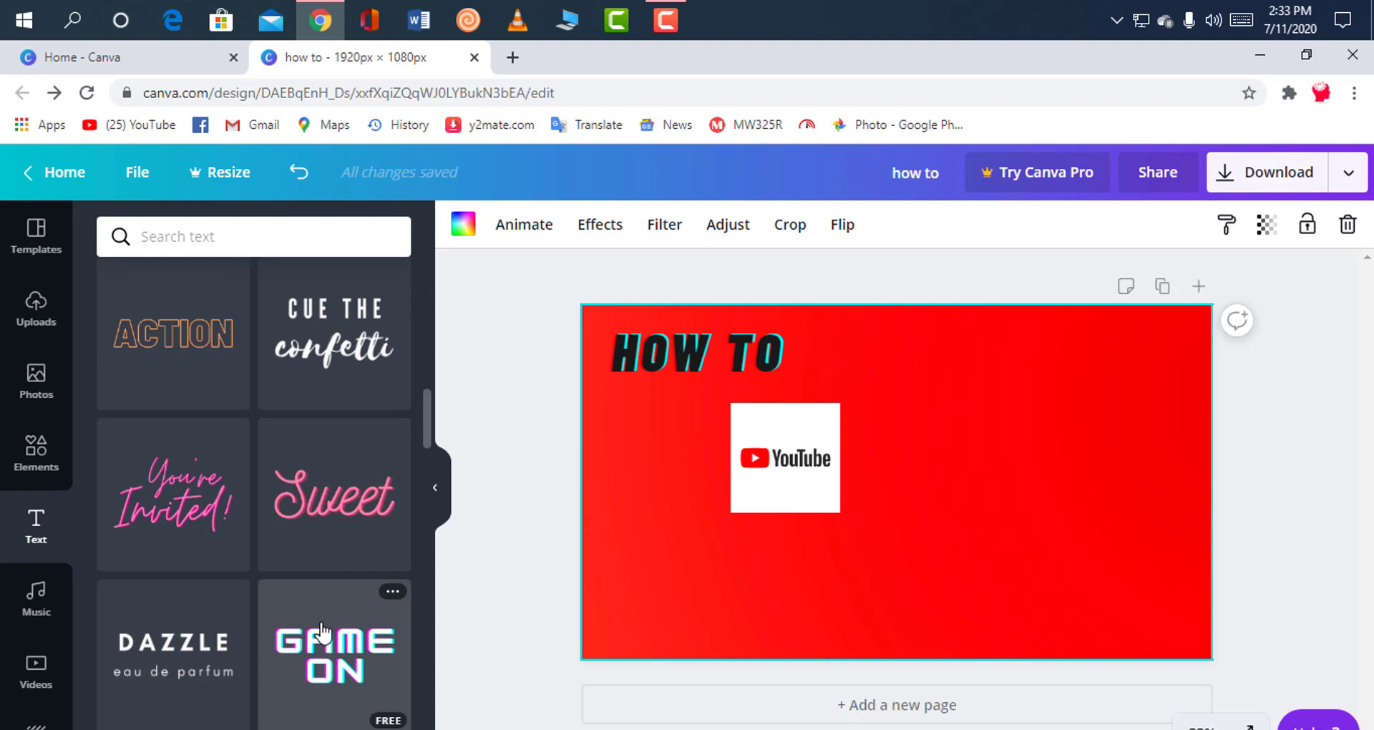
Add the GAME ON text style to the page, scale it to about 643 × 313 and place it below the YouTube logo.
left_click(322, 632)
left_click_drag(322, 632, 516, 705)
left_click_drag(1020, 474, 944, 461)
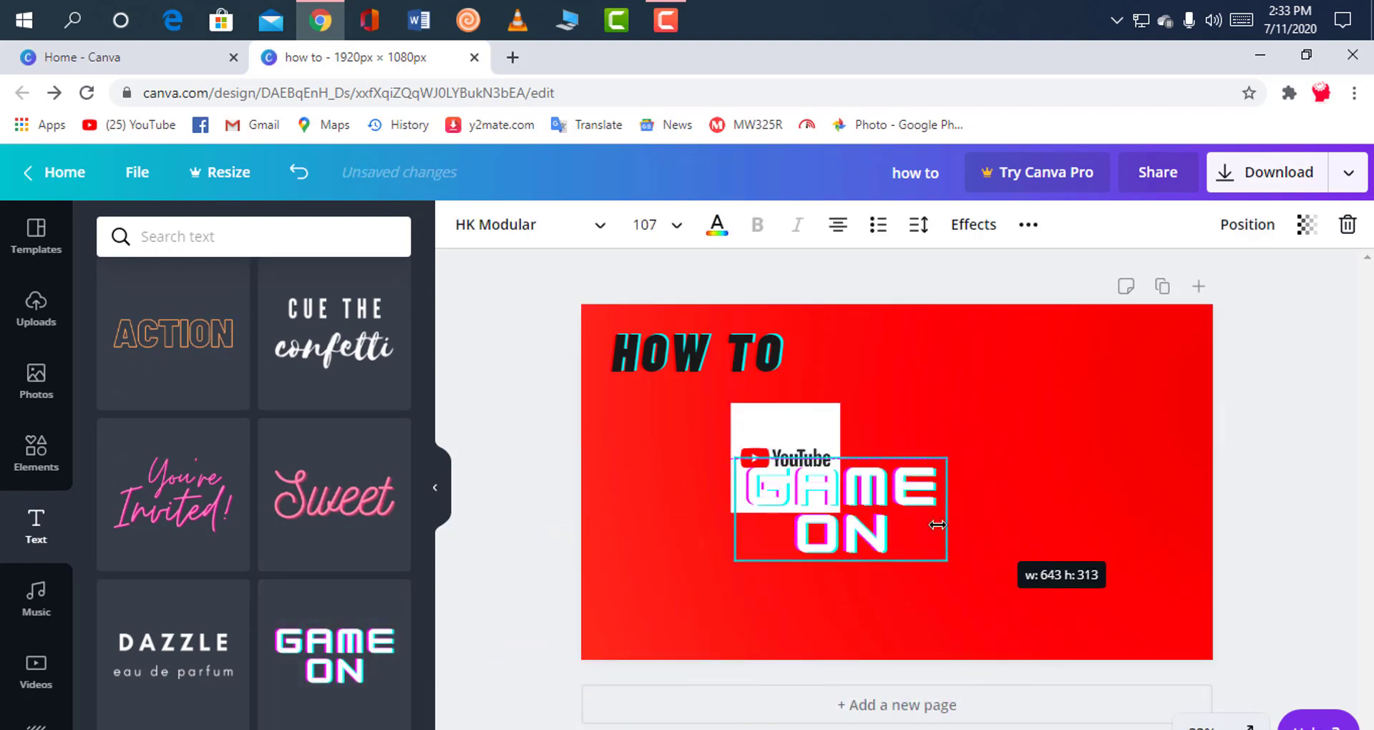
left_click_drag(800, 508, 696, 581)
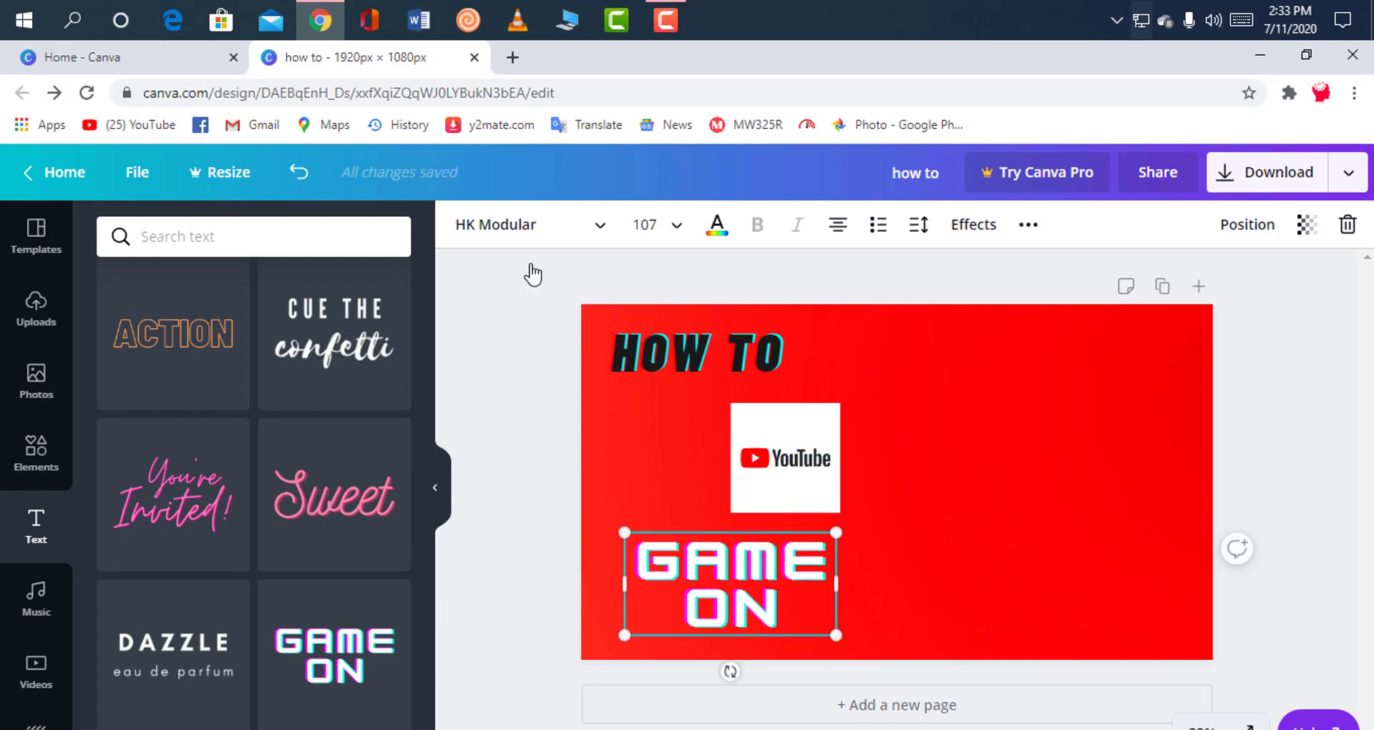
Replace the GAME ON text with THUMBNAIL.
left_click(808, 607)
key("BackSpace")
key("BackSpace")
key("BackSpace")
key("BackSpace")
key("BackSpace")
key("BackSpace")
key("BackSpace")
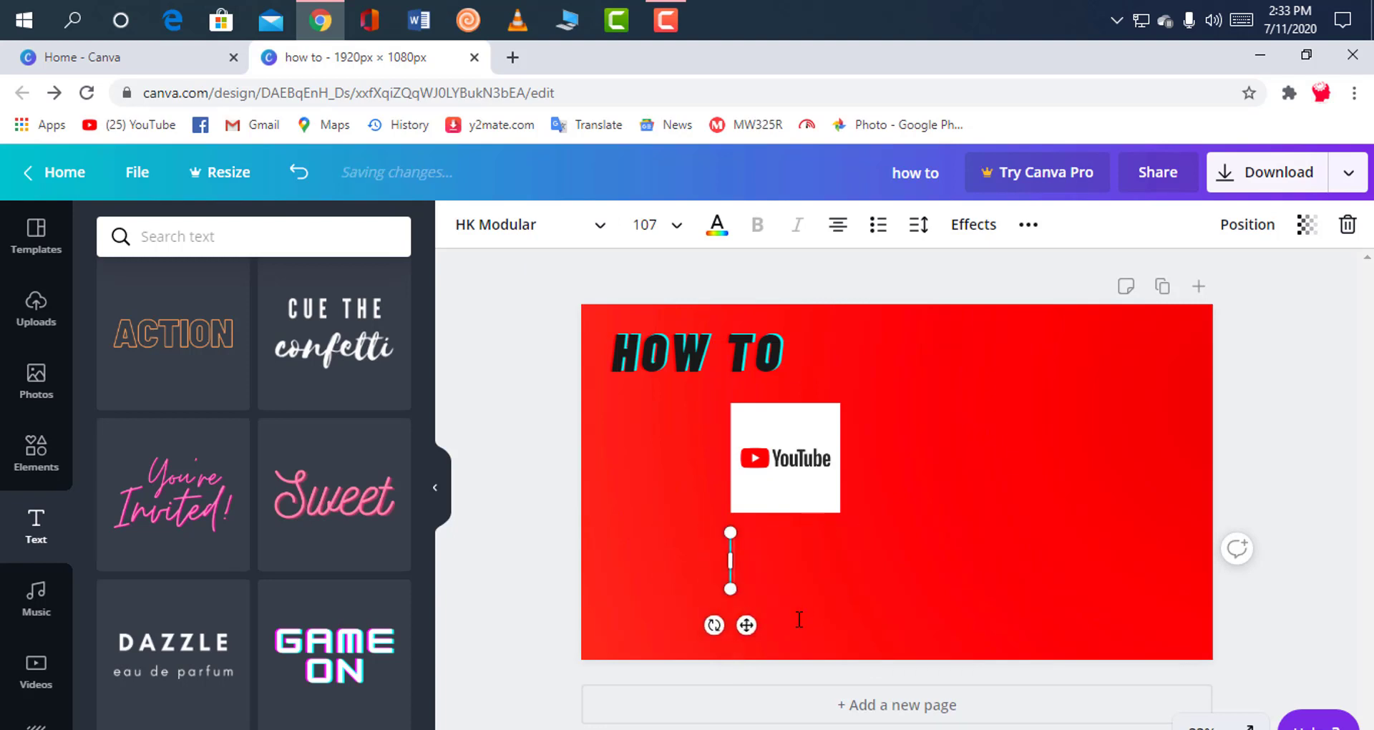
left_click(689, 17)
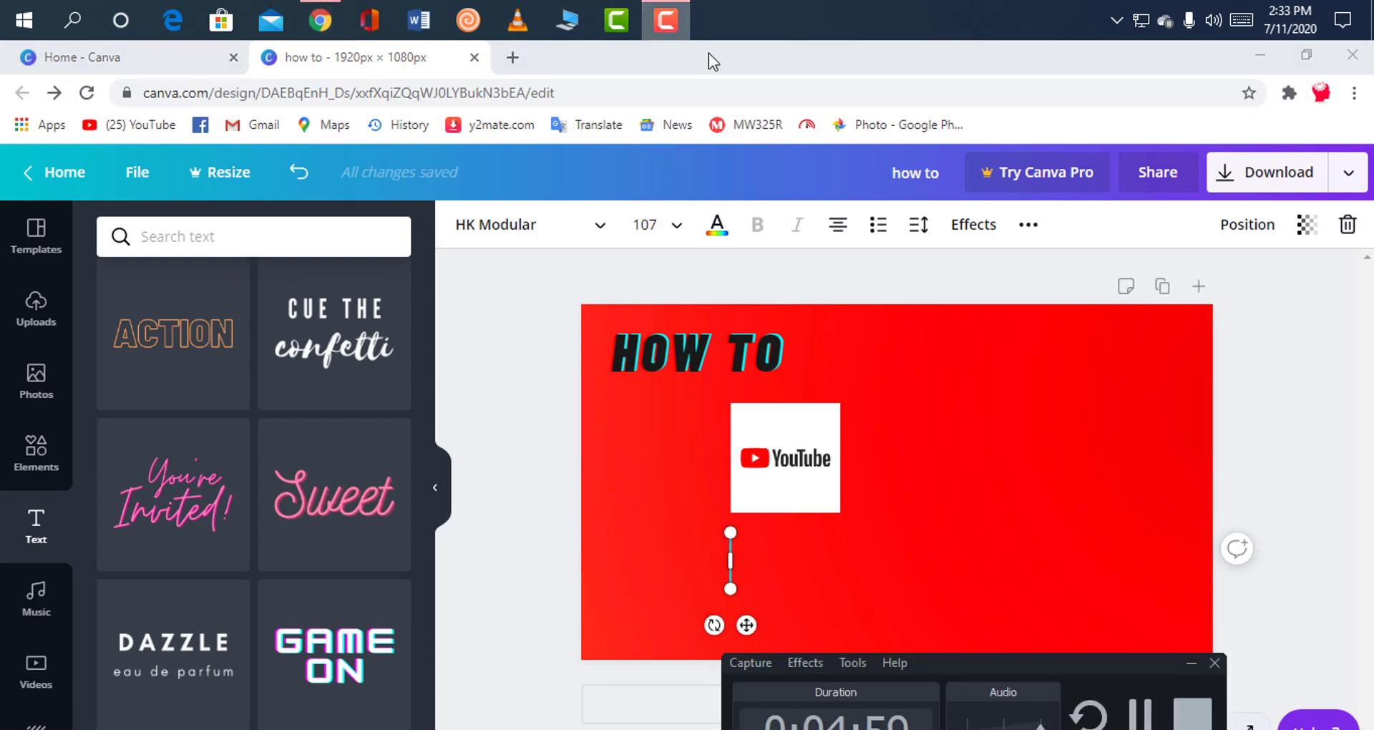
left_click(1139, 716)
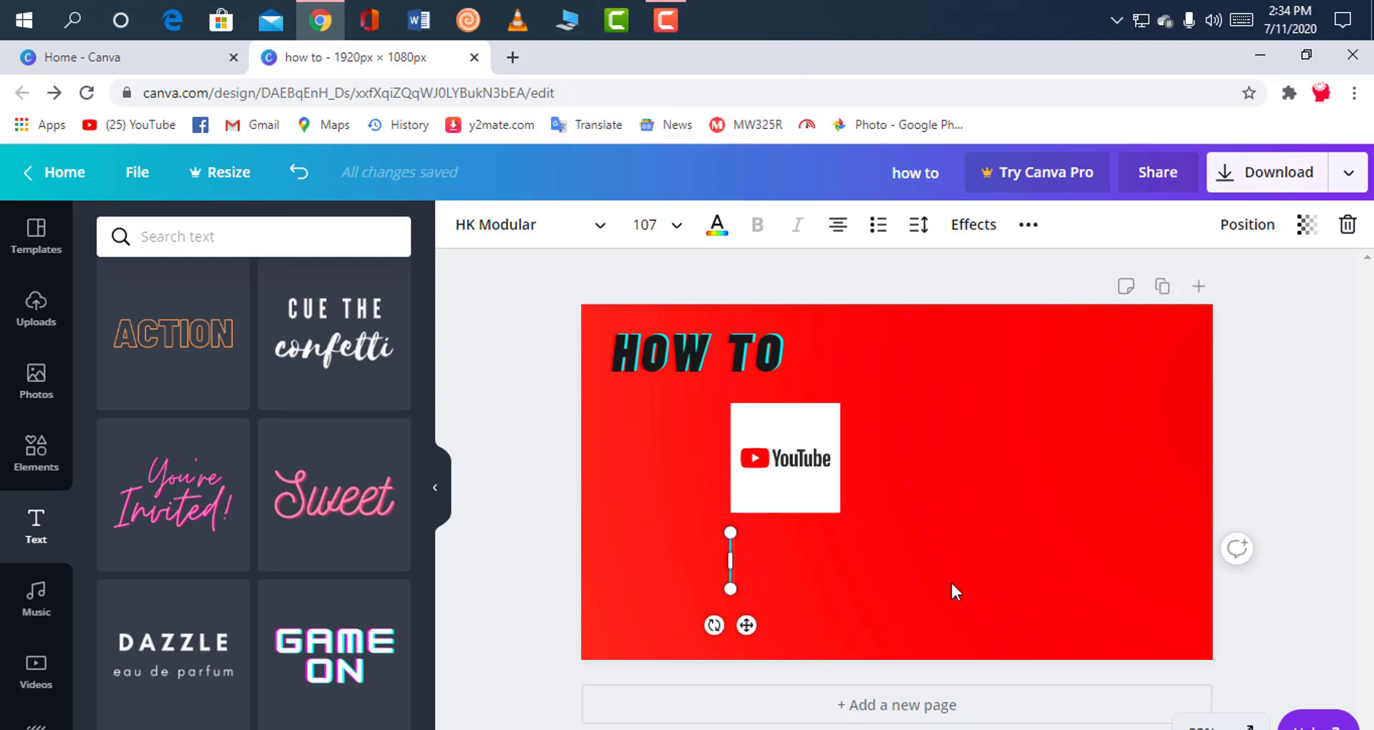
type("TH")
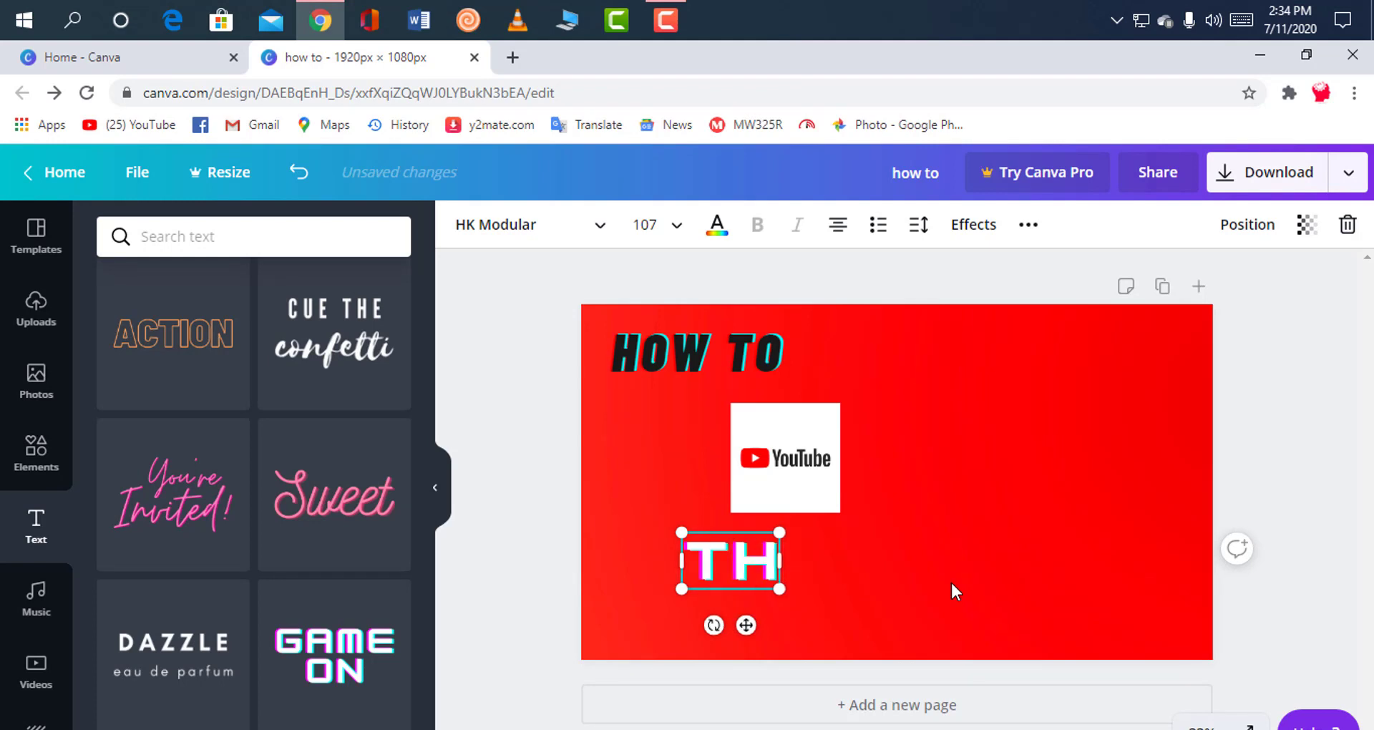
key("BackSpace")
key("BackSpace")
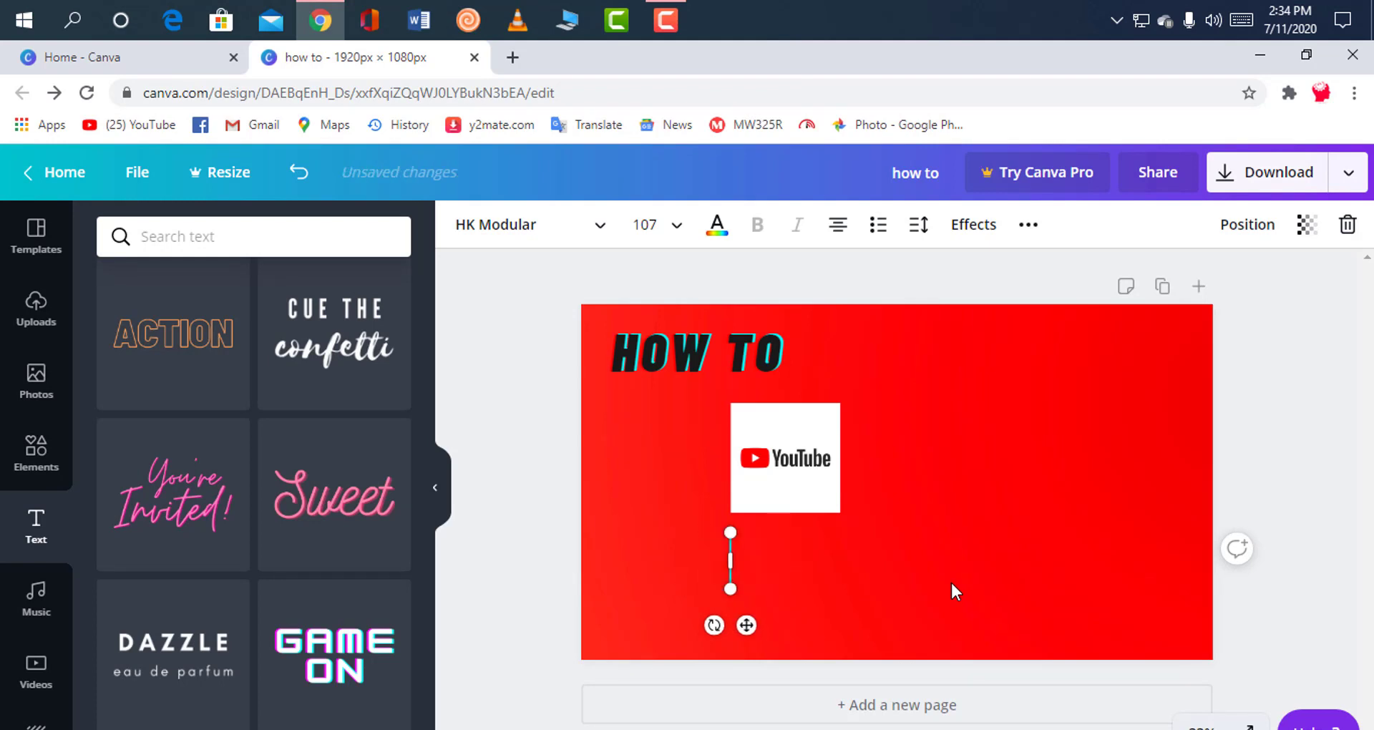
type("THUMBNAIL")
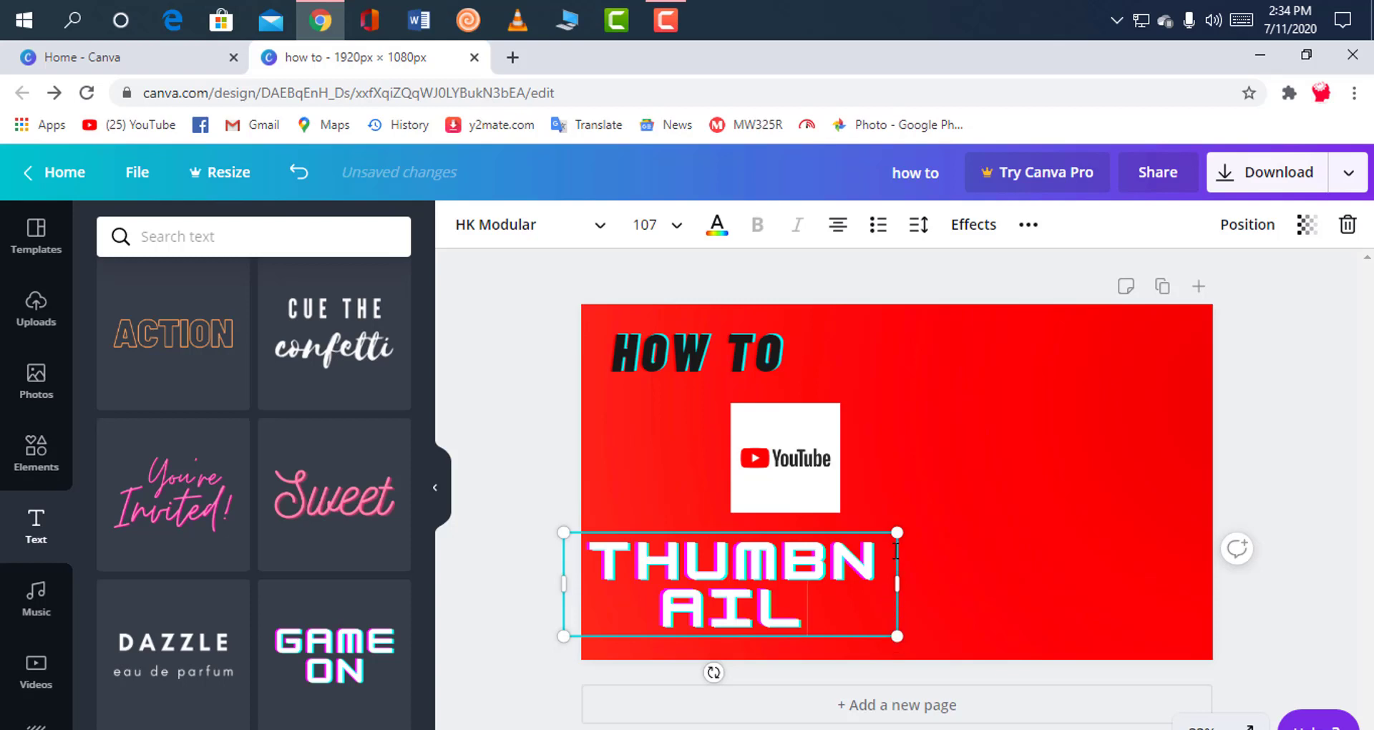
Widen the THUMBNAIL text box until the word fits on one line, and move it fully inside the page near the lower edge.
left_click_drag(899, 543, 1012, 557)
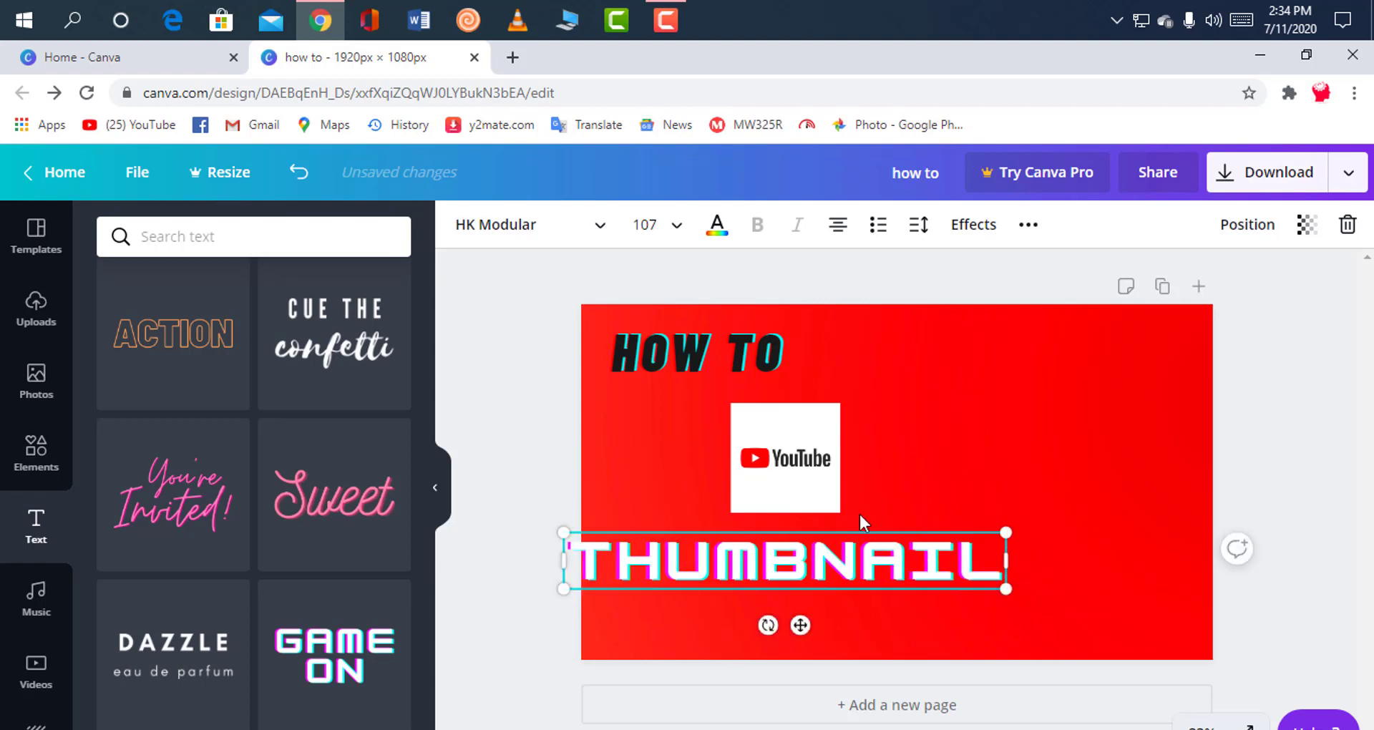
left_click(980, 637)
left_click(809, 546)
left_click(927, 574)
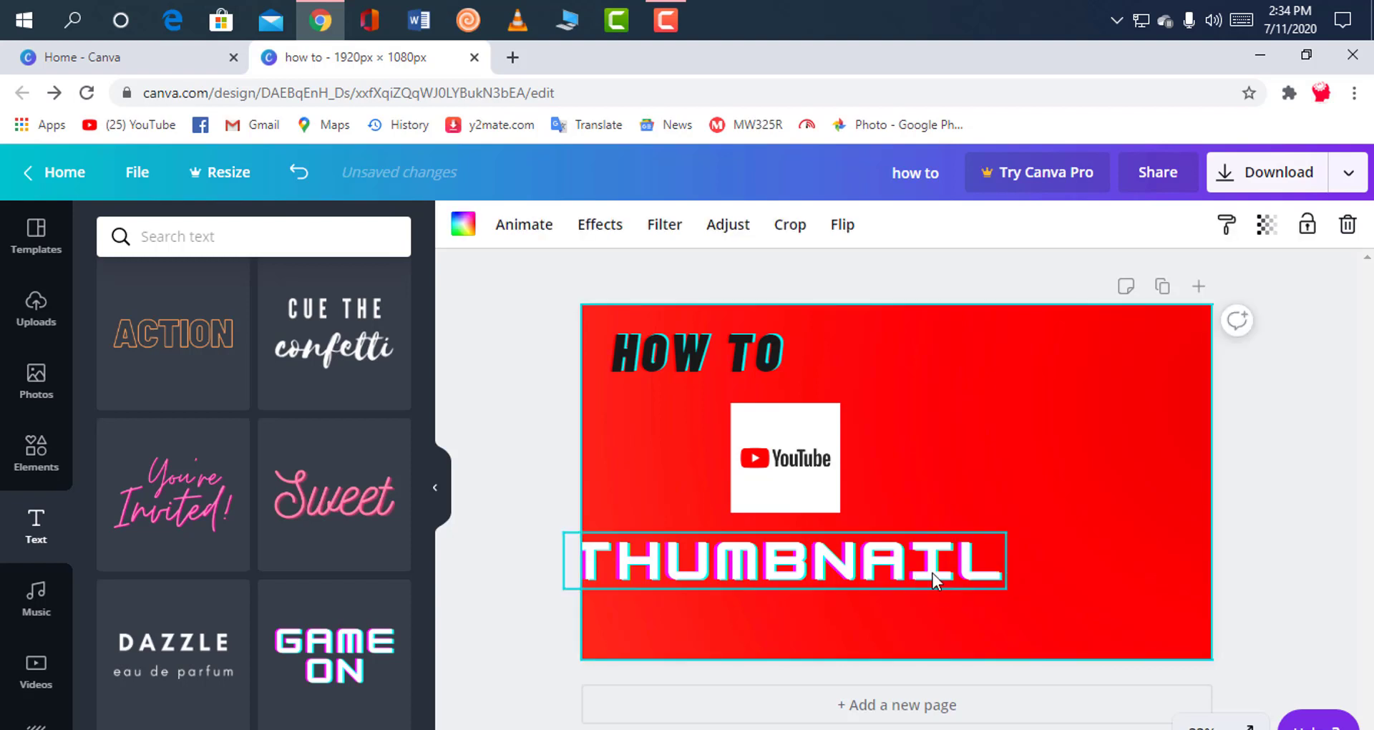
left_click(925, 561)
left_click_drag(925, 562, 953, 585)
left_click(1105, 430)
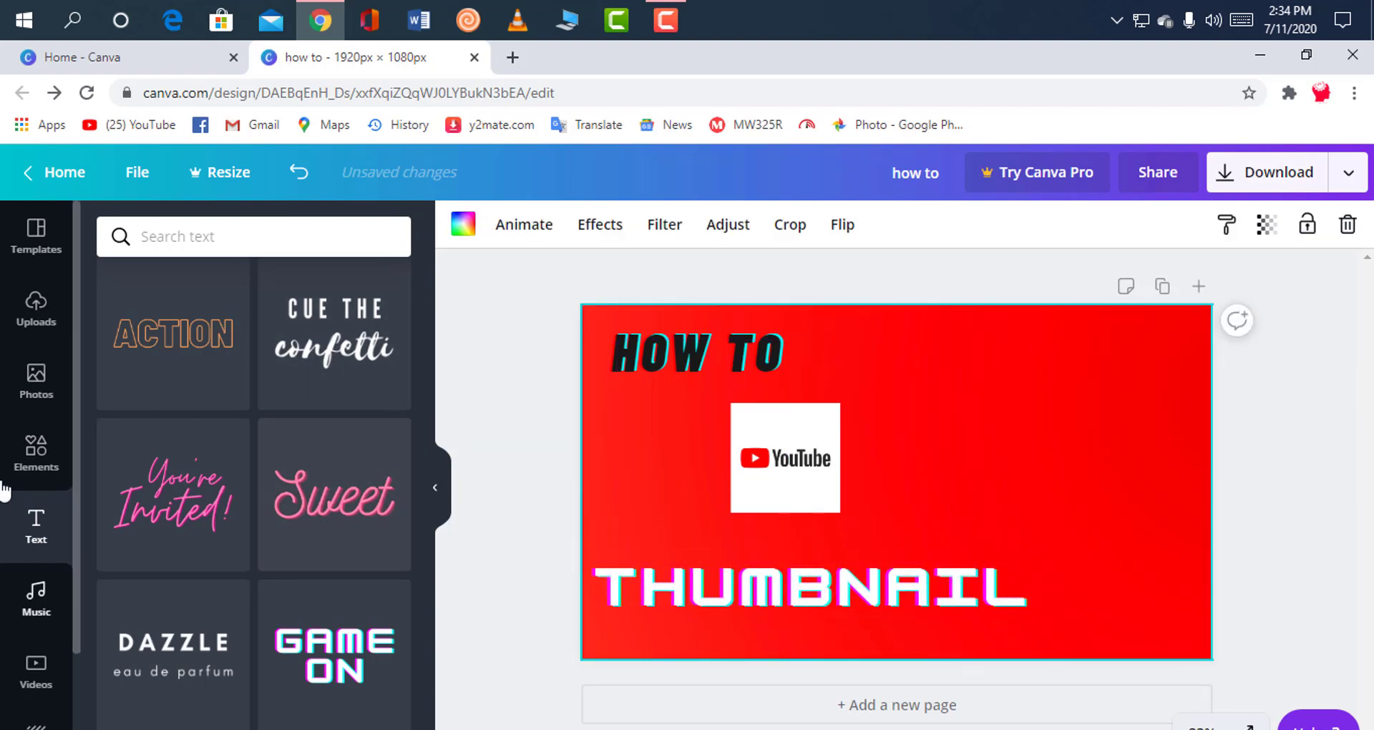
Look through the available photos, templates, music and text styles for further material for the design.
left_click(40, 394)
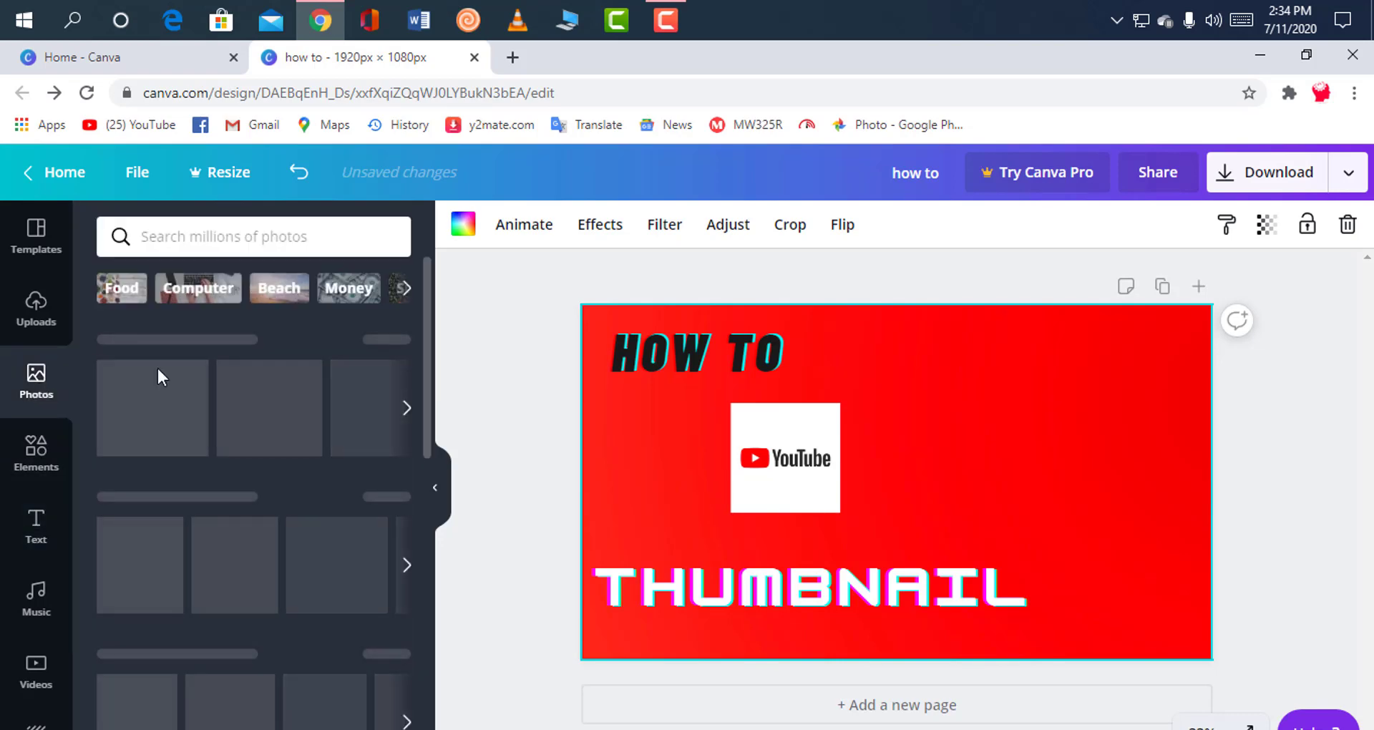
left_click(36, 227)
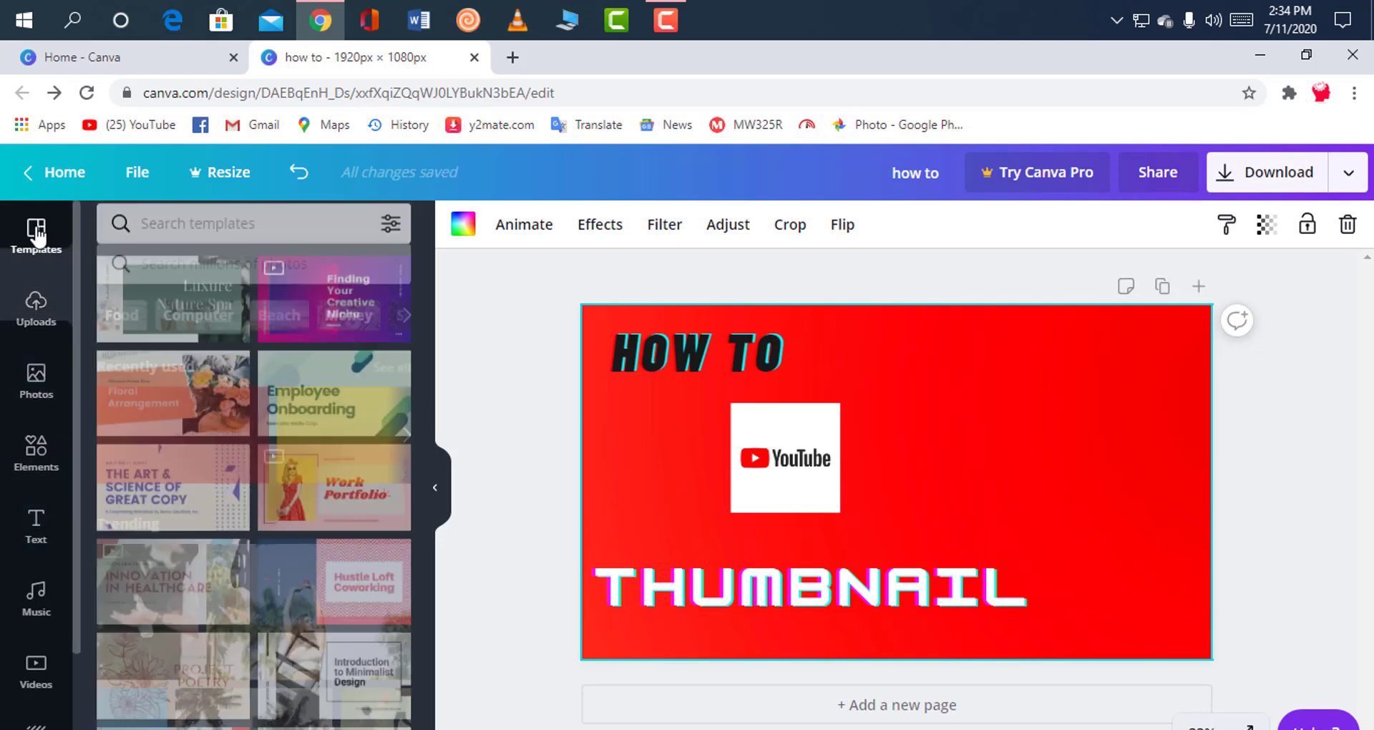
scroll(242, 481, "down", 8)
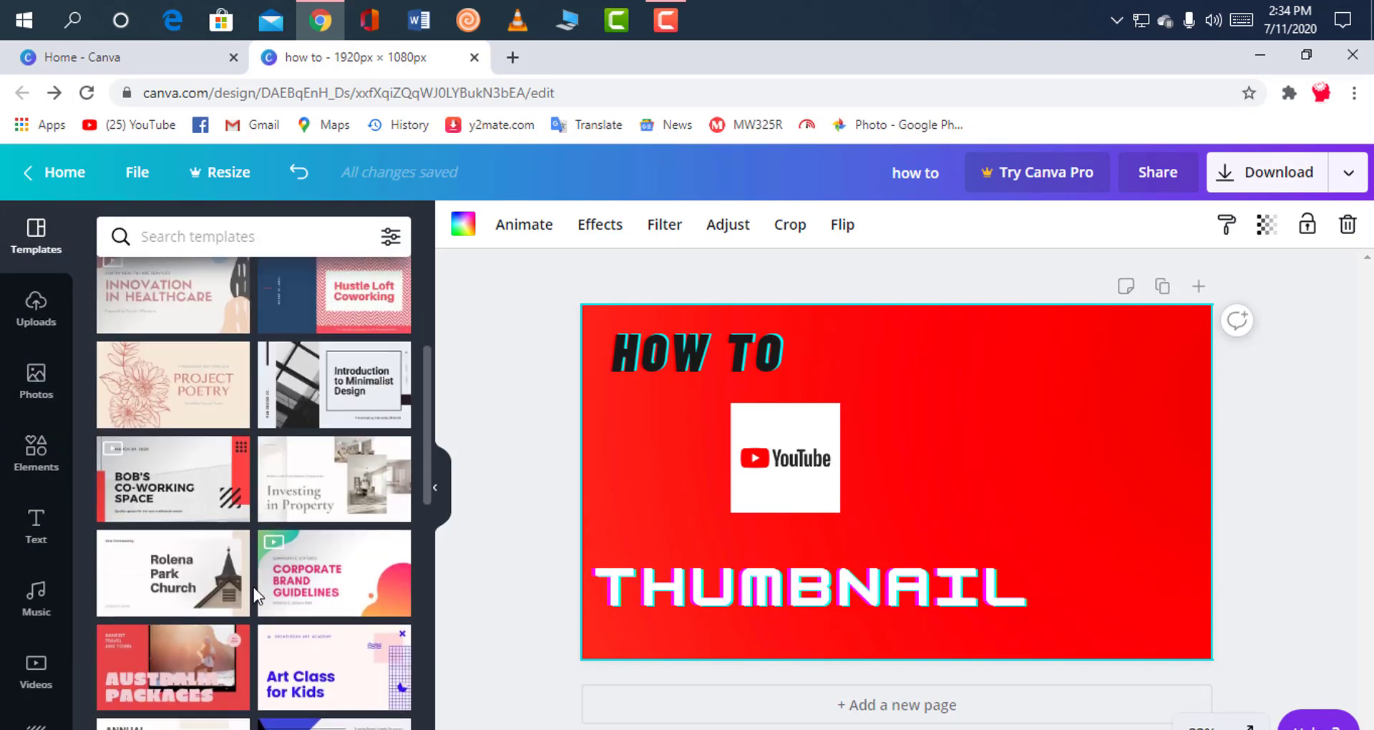
left_click(38, 608)
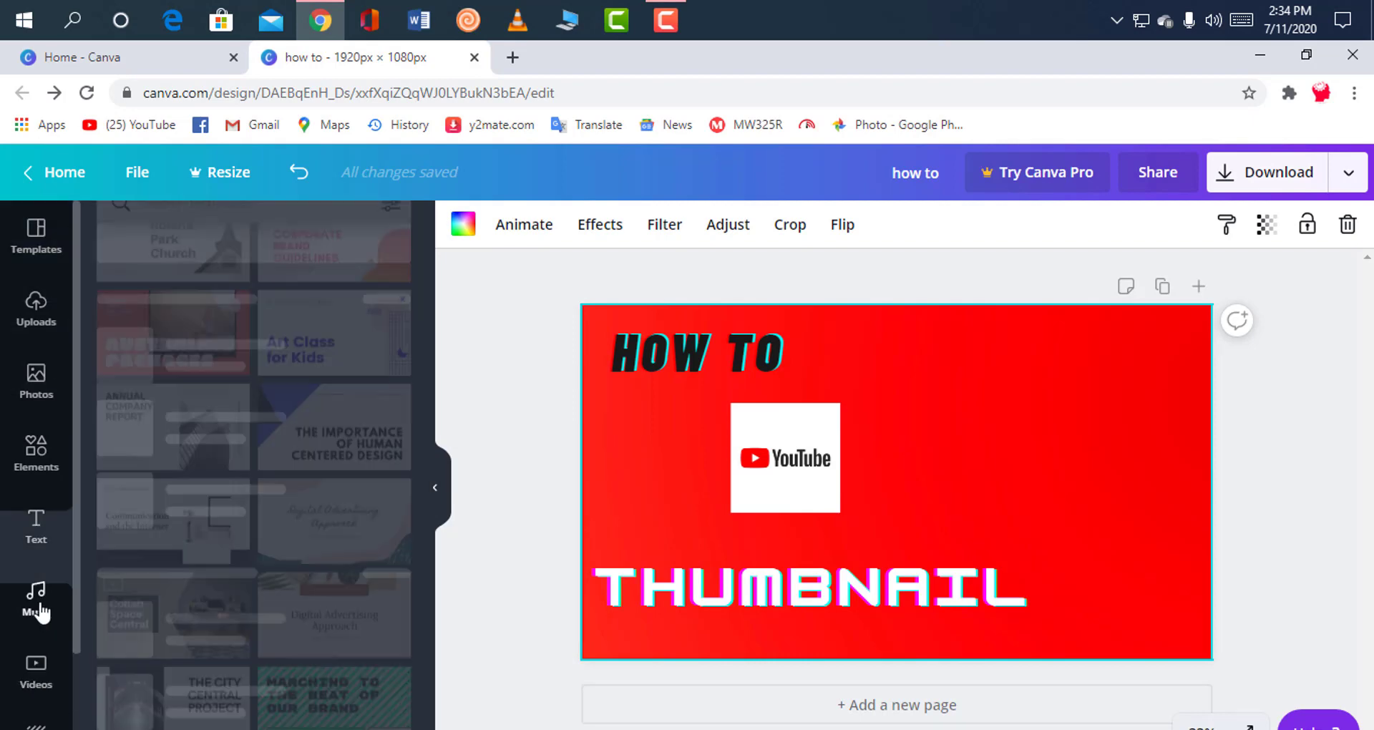
left_click(37, 537)
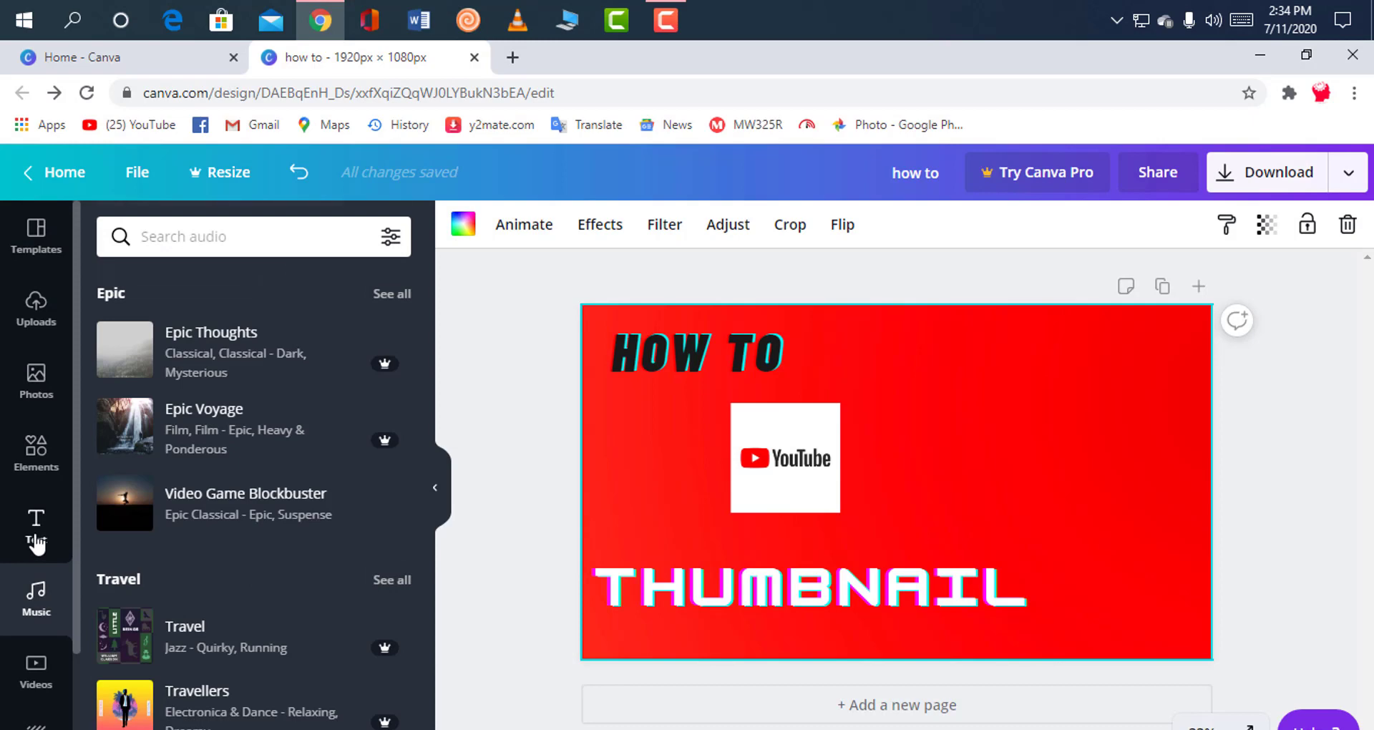
scroll(262, 682, "down", 5)
scroll(262, 681, "down", 20)
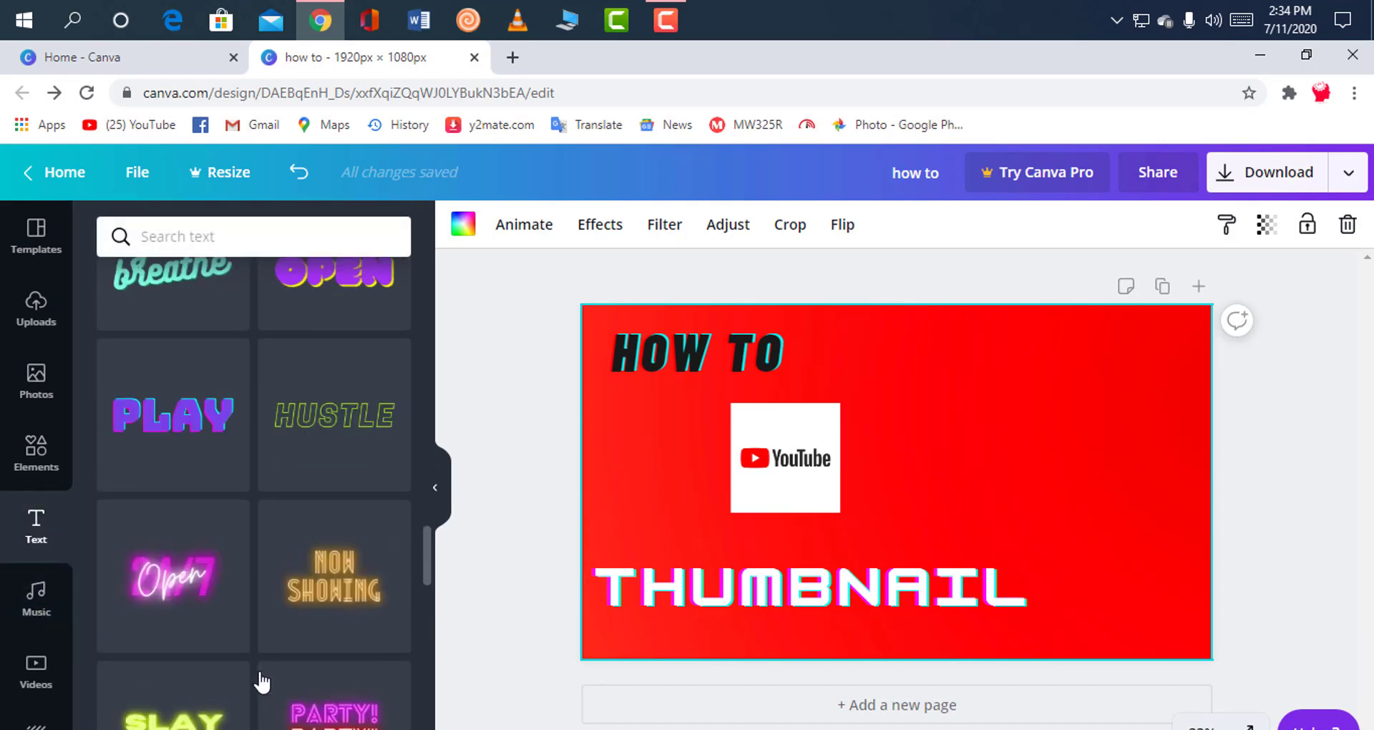
scroll(265, 682, "down", 15)
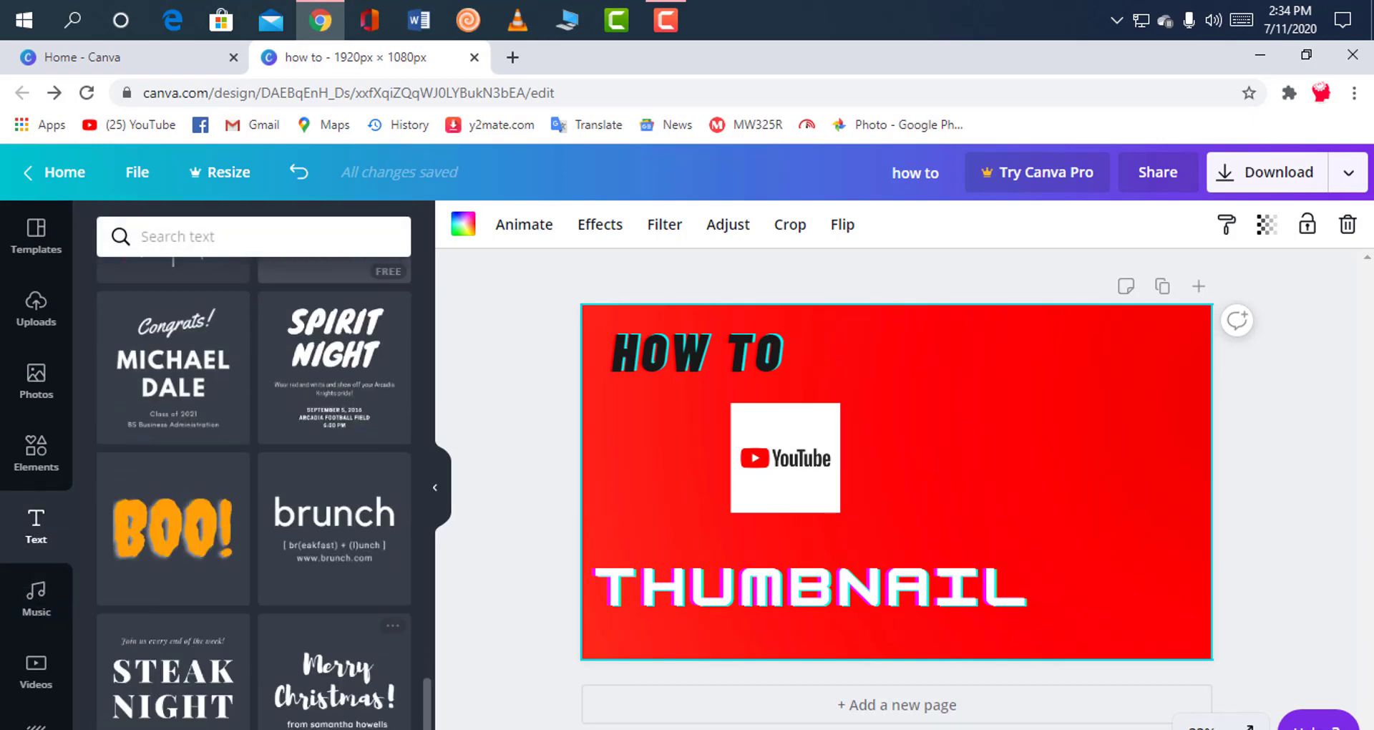
scroll(251, 606, "down", 10)
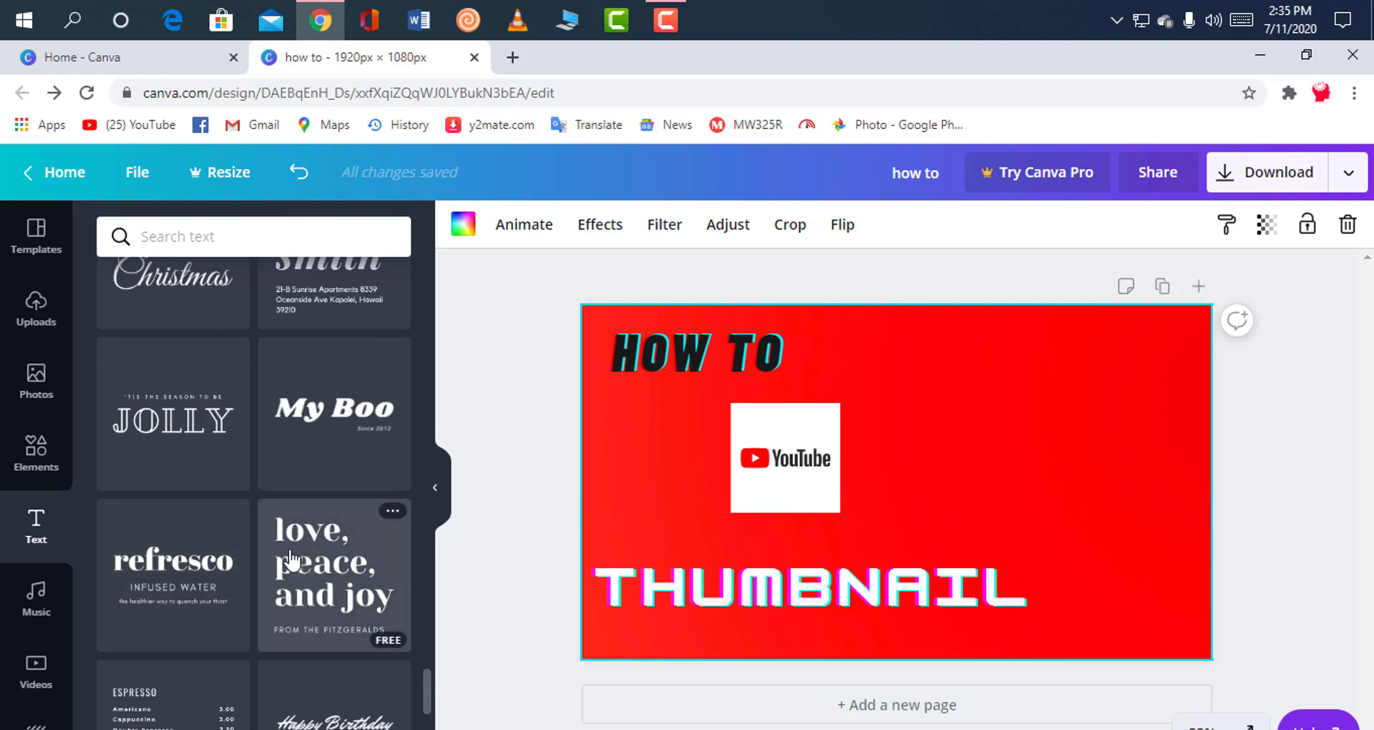
left_click(659, 24)
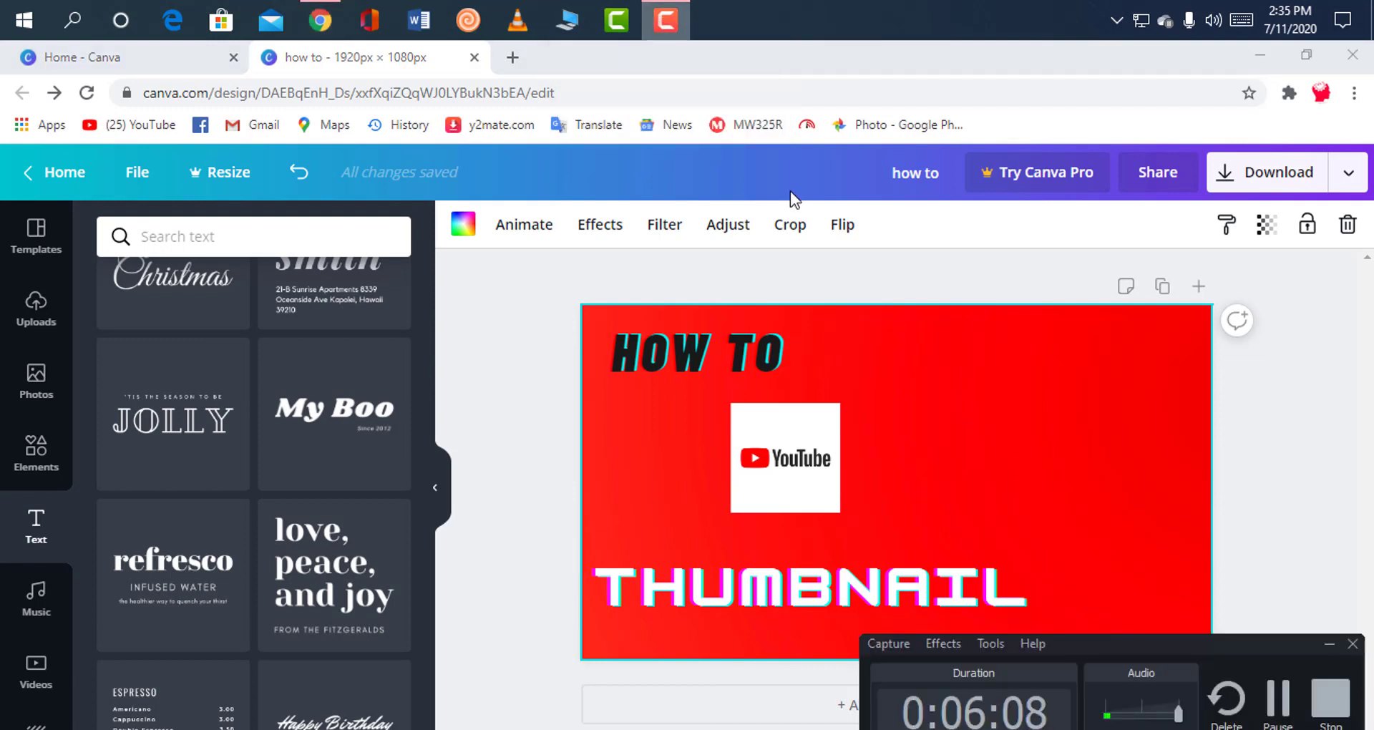